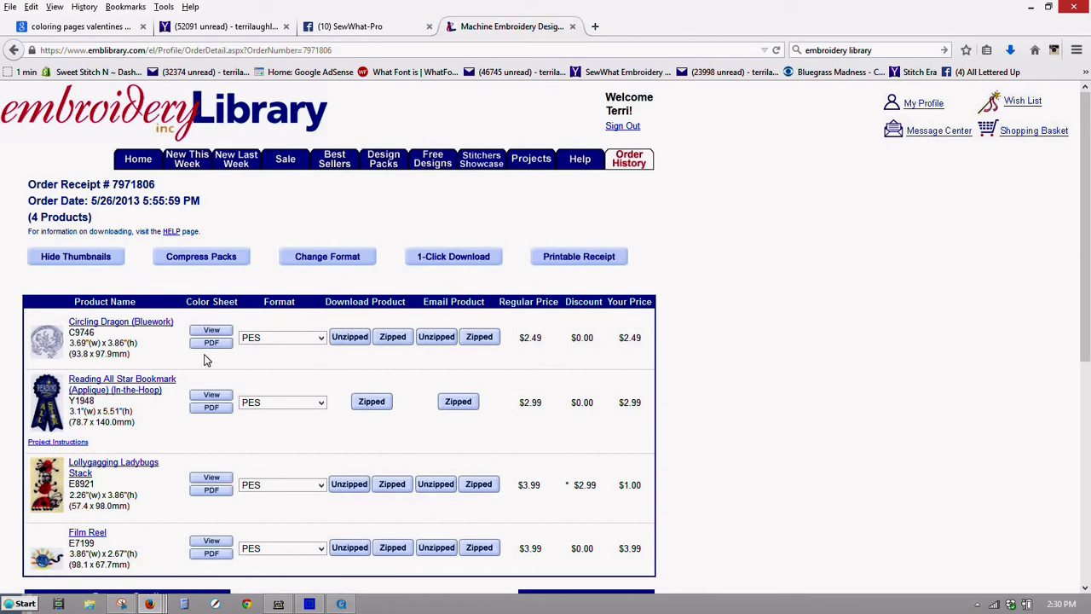
Download the Circling Dragon c9746.PES file and save it into the Documents\Temp folder
{"action": "left_click", "coordinate": [350, 337]}
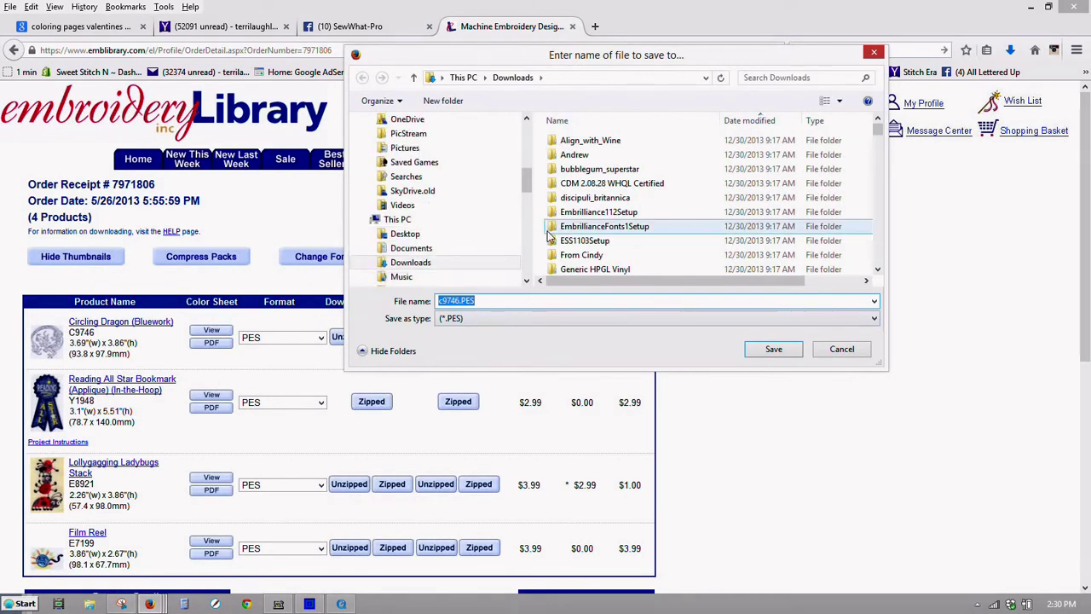
{"action": "left_click", "coordinate": [429, 247]}
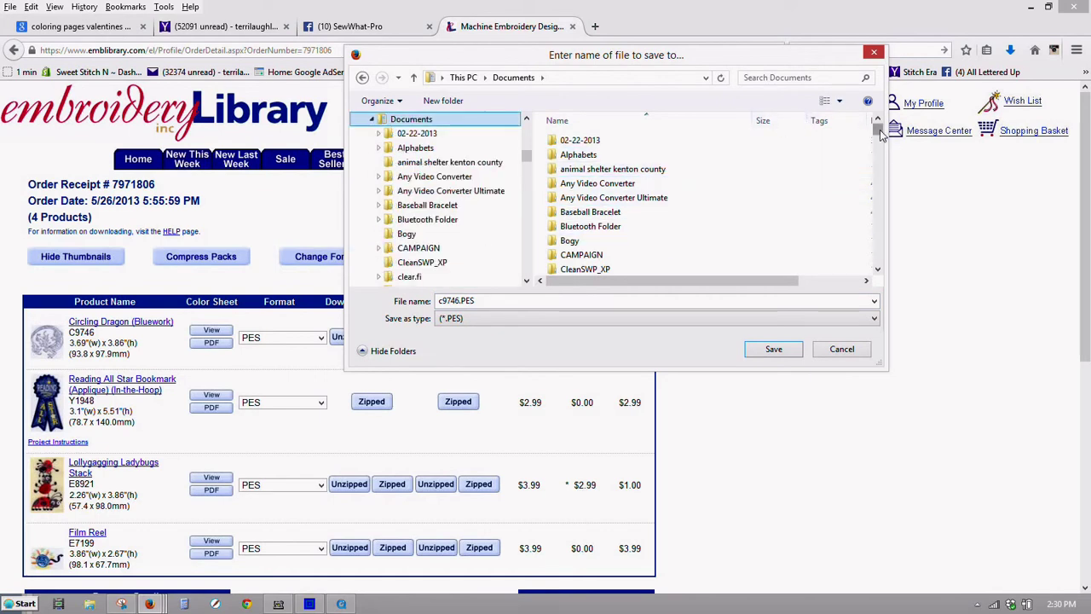
{"action": "left_click_drag", "start_coordinate": [879, 135], "coordinate": [878, 165]}
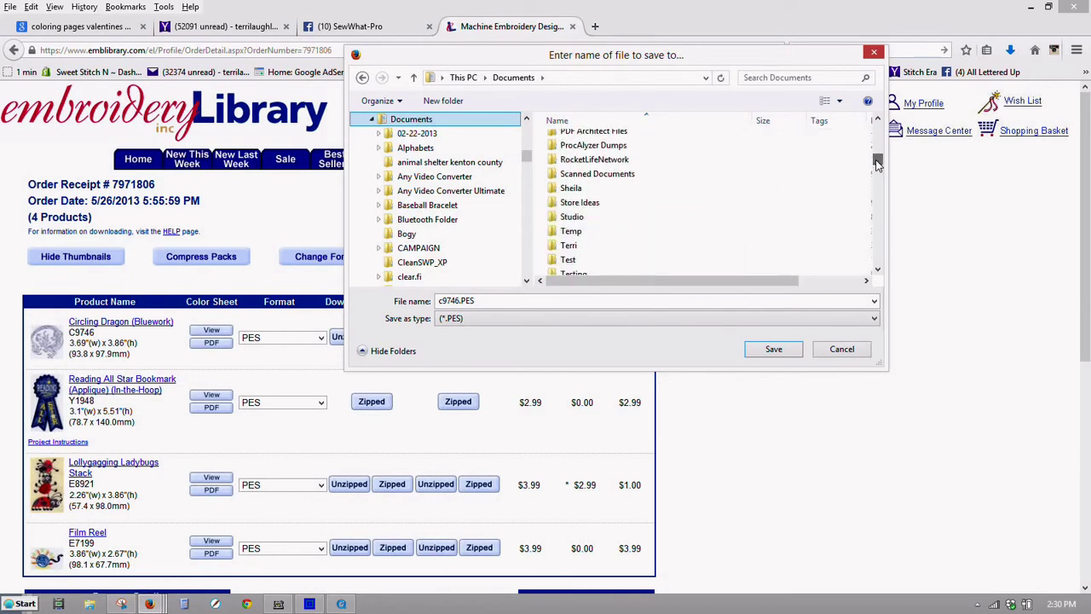
{"action": "left_click", "coordinate": [712, 231]}
{"action": "double_click", "coordinate": [711, 230]}
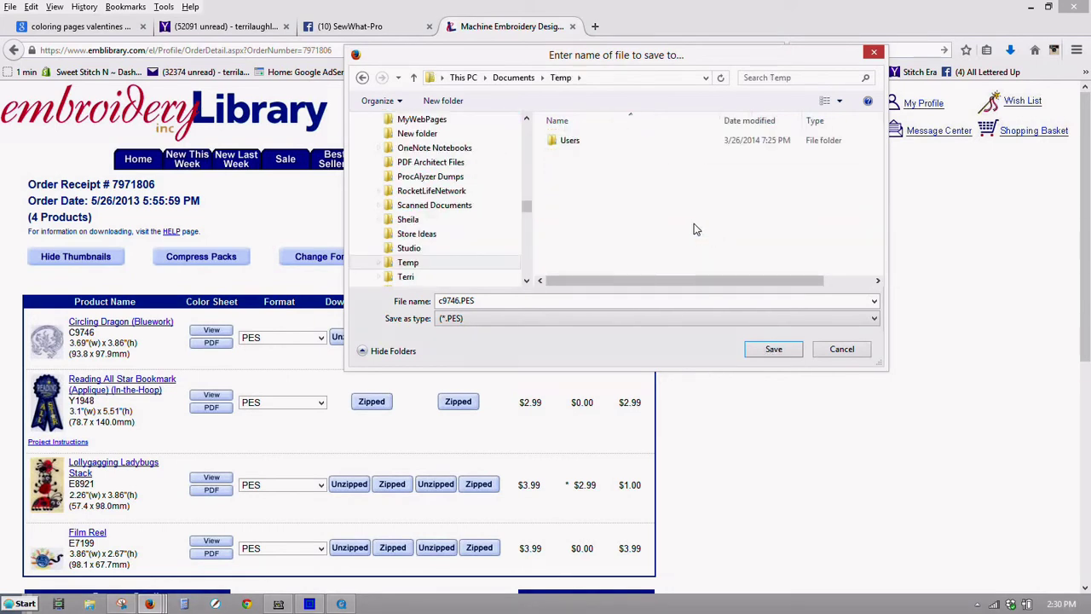
{"action": "left_click", "coordinate": [757, 350]}
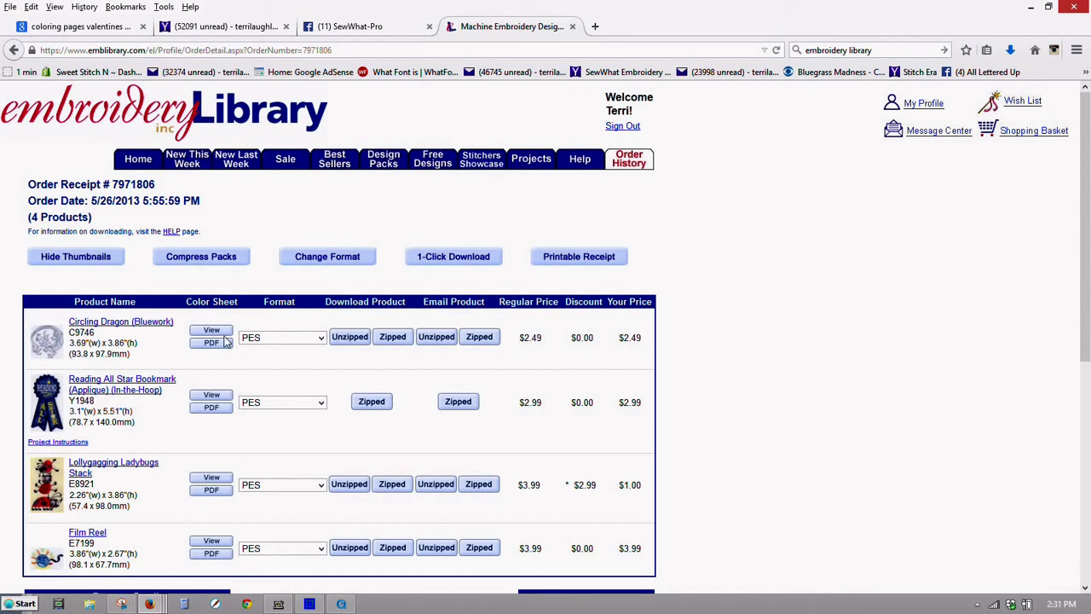
Open the Circling Dragon colour change sheet and review its single Blue Ink #1167 thread
{"action": "left_click", "coordinate": [214, 335]}
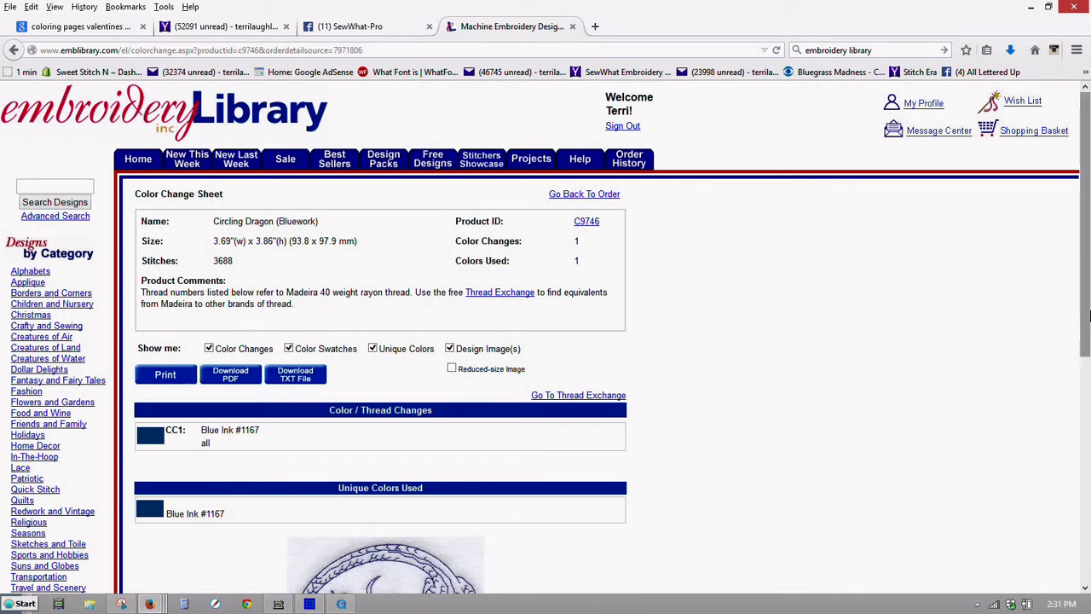
{"action": "left_click_drag", "start_coordinate": [1086, 307], "coordinate": [1088, 387]}
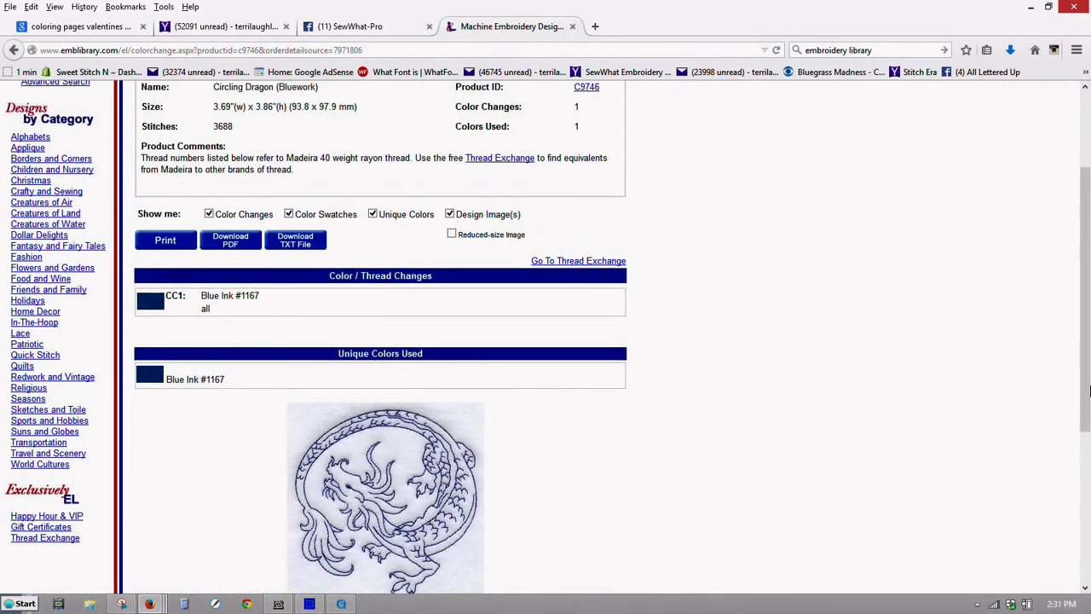
{"action": "scroll", "coordinate": [1087, 383], "scroll_direction": "up", "scroll_amount": 1}
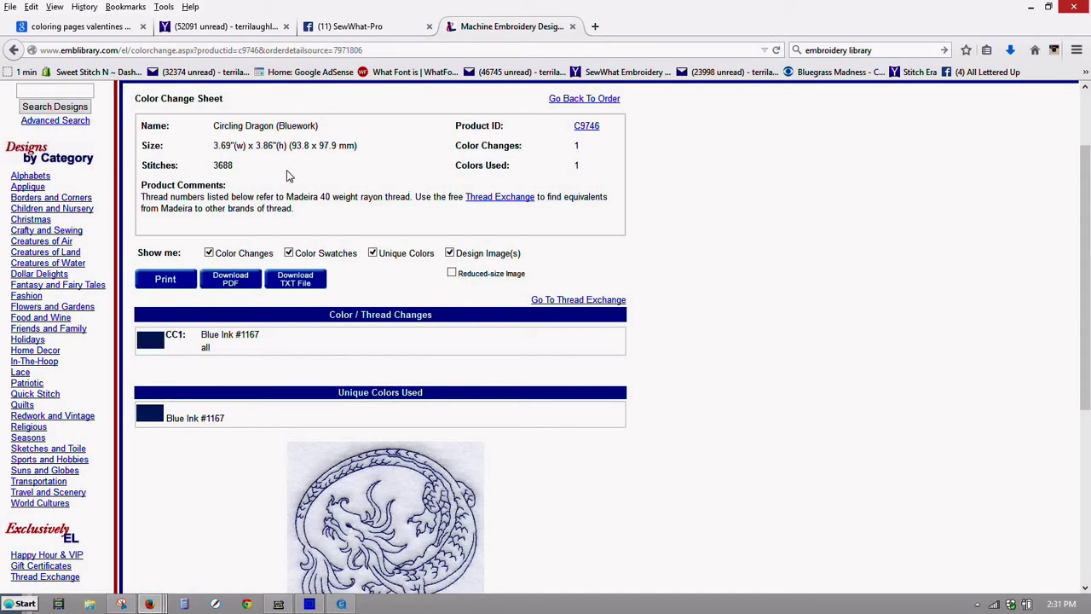
Download the colour sheet as c9746.txt to Temp, with the file type set to All Files
{"action": "left_click", "coordinate": [299, 284]}
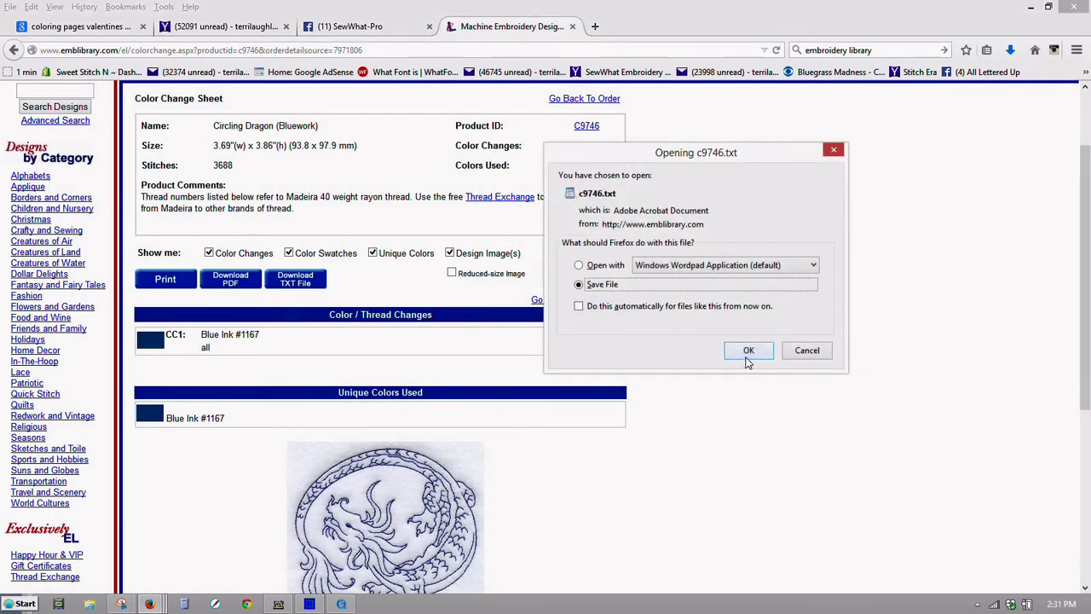
{"action": "left_click", "coordinate": [747, 353]}
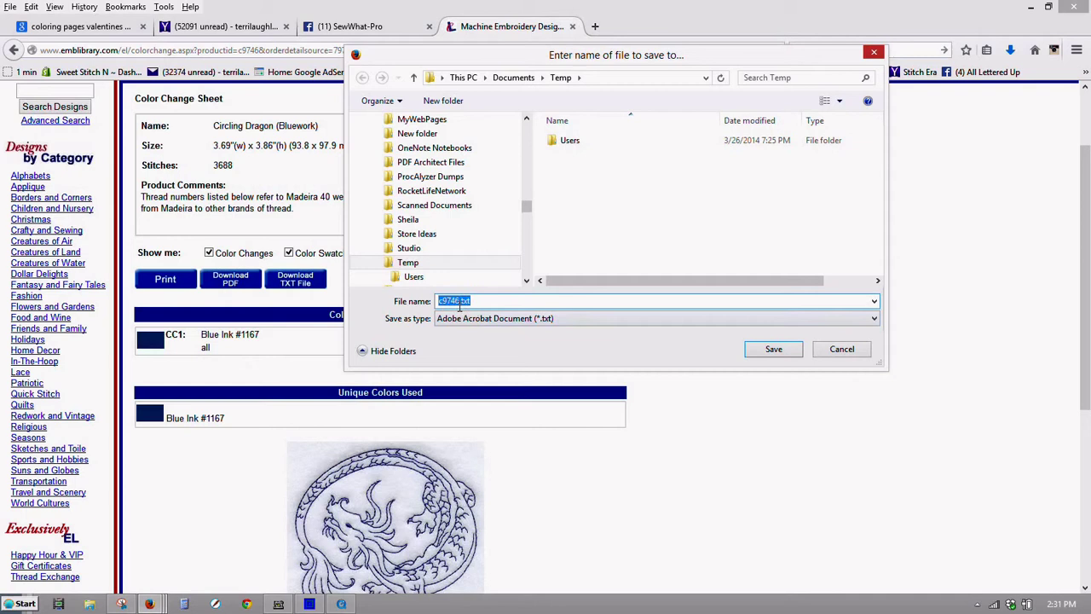
{"action": "left_click", "coordinate": [516, 319]}
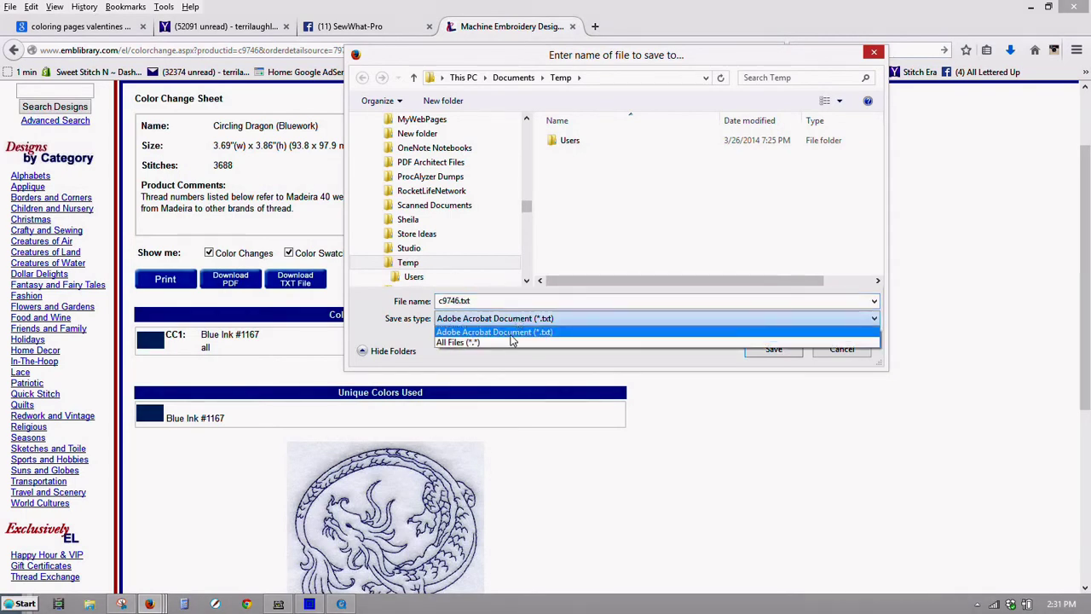
{"action": "left_click", "coordinate": [510, 343]}
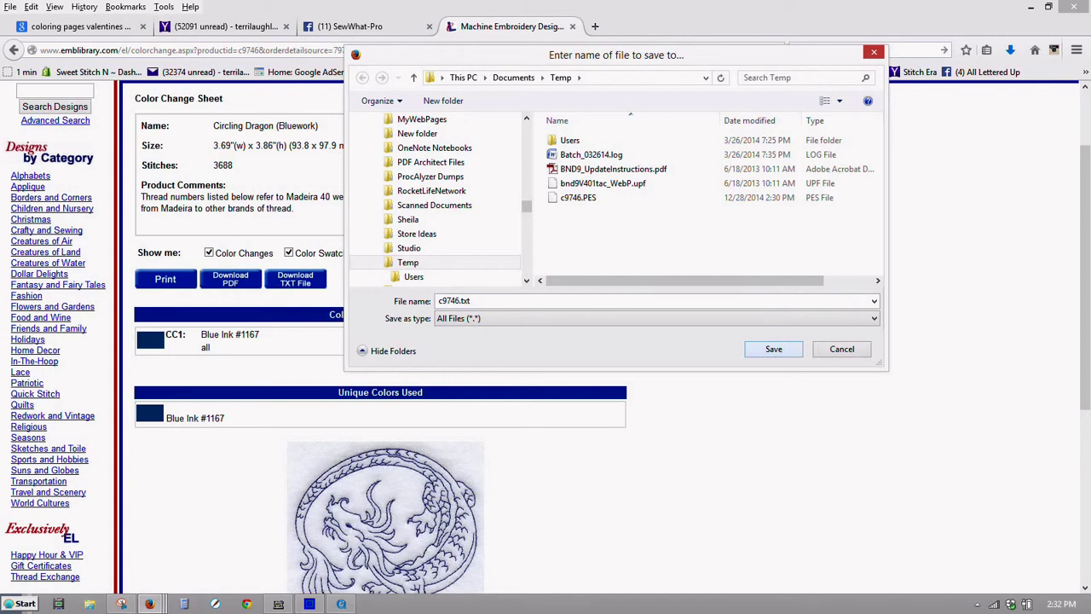
Save c9746.txt in Temp, then save a second copy named 'example c9746.txt'
{"action": "left_click", "coordinate": [772, 350]}
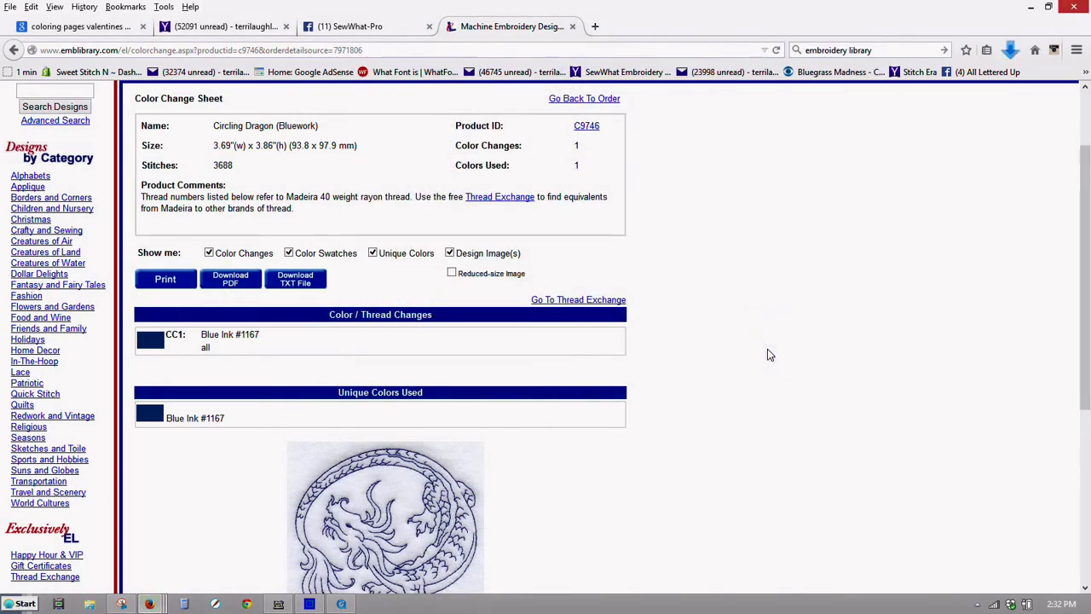
{"action": "left_click", "coordinate": [304, 284]}
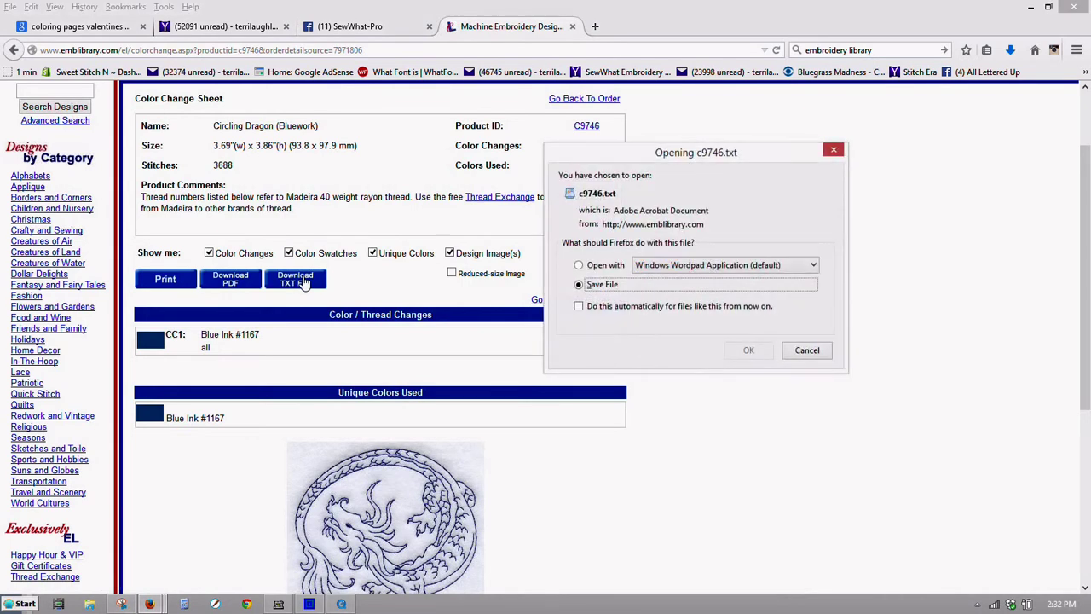
{"action": "left_click", "coordinate": [746, 353]}
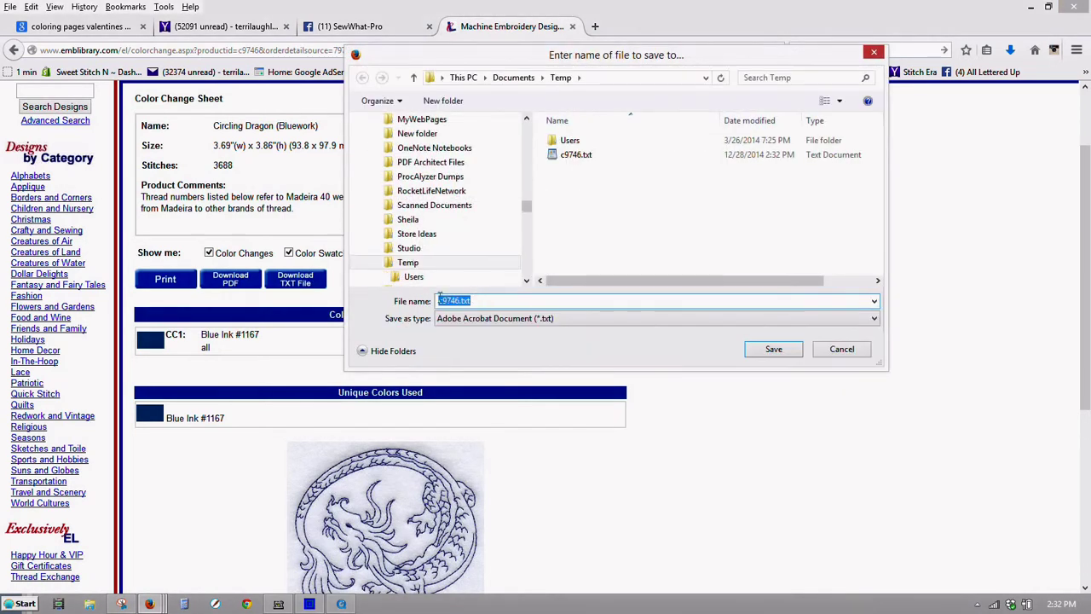
{"action": "left_click", "coordinate": [439, 299]}
{"action": "type", "text": "exxa"}
{"action": "key", "text": "BackSpace"}
{"action": "key", "text": "BackSpace"}
{"action": "type", "text": "ample"}
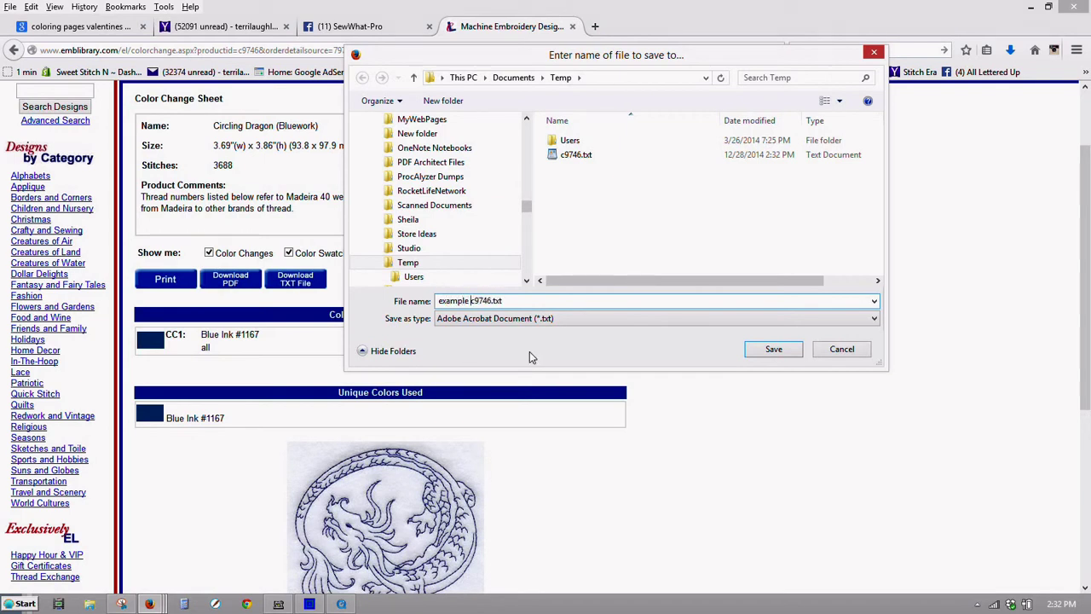
{"action": "left_click", "coordinate": [771, 350]}
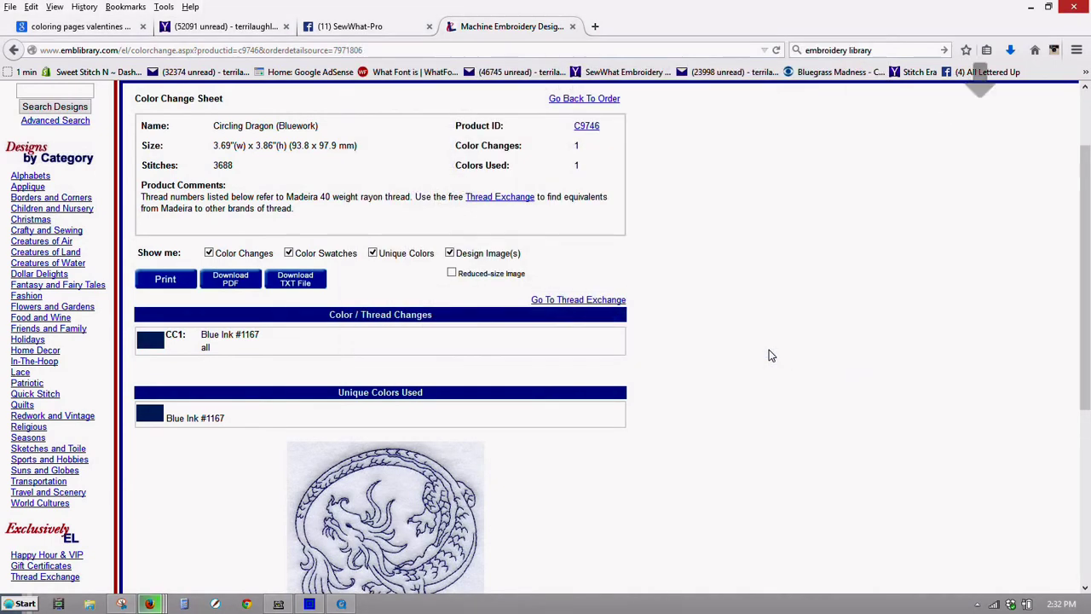
In SewWhat-Pro, start opening an embroidery file from the Documents library
{"action": "left_click", "coordinate": [277, 604]}
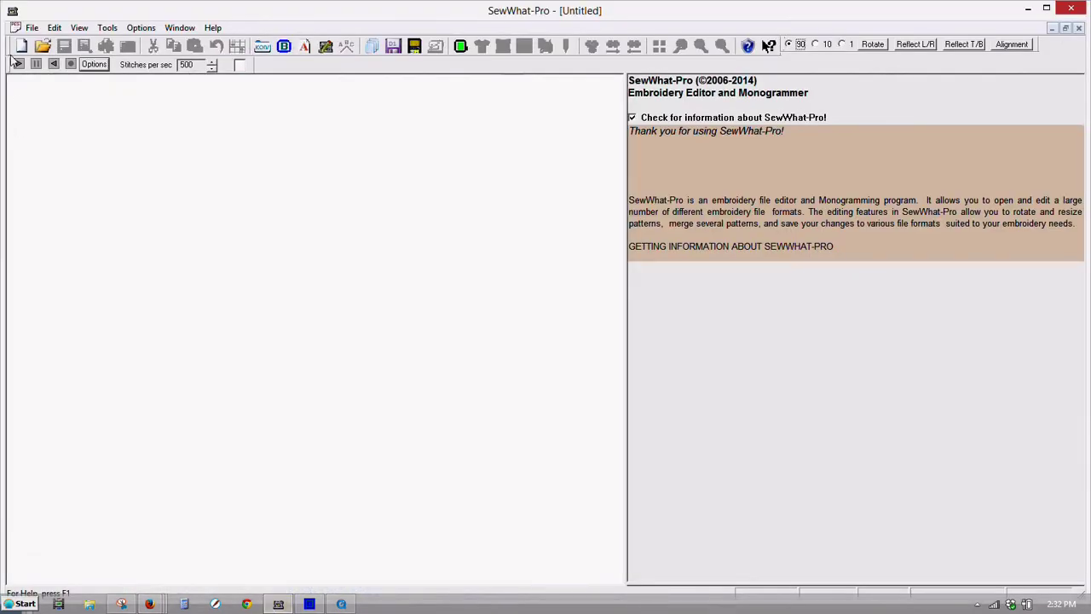
{"action": "key", "text": "alt+f"}
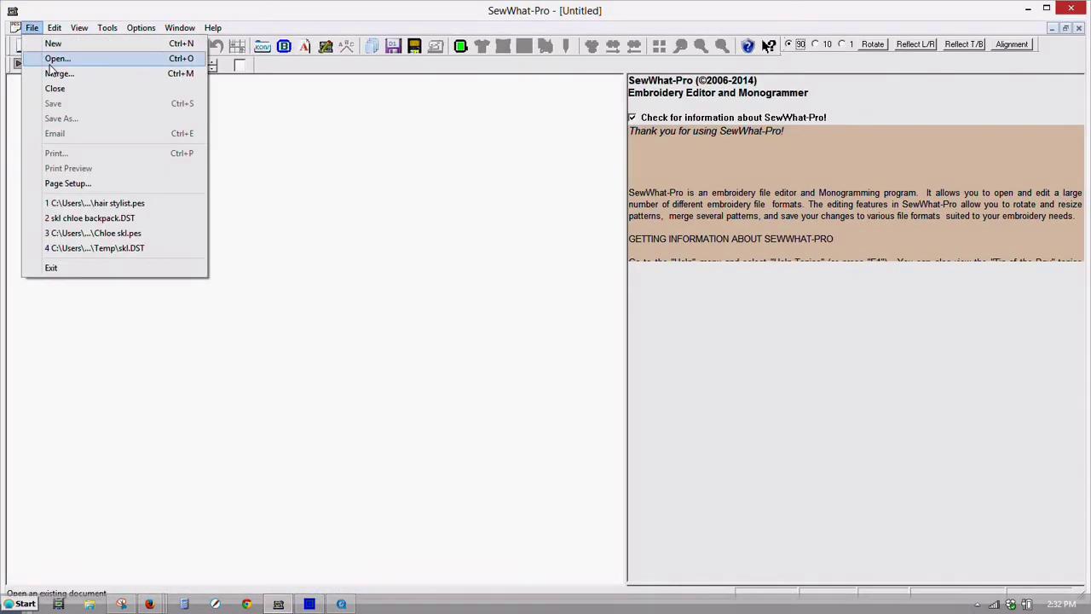
{"action": "left_click", "coordinate": [56, 59]}
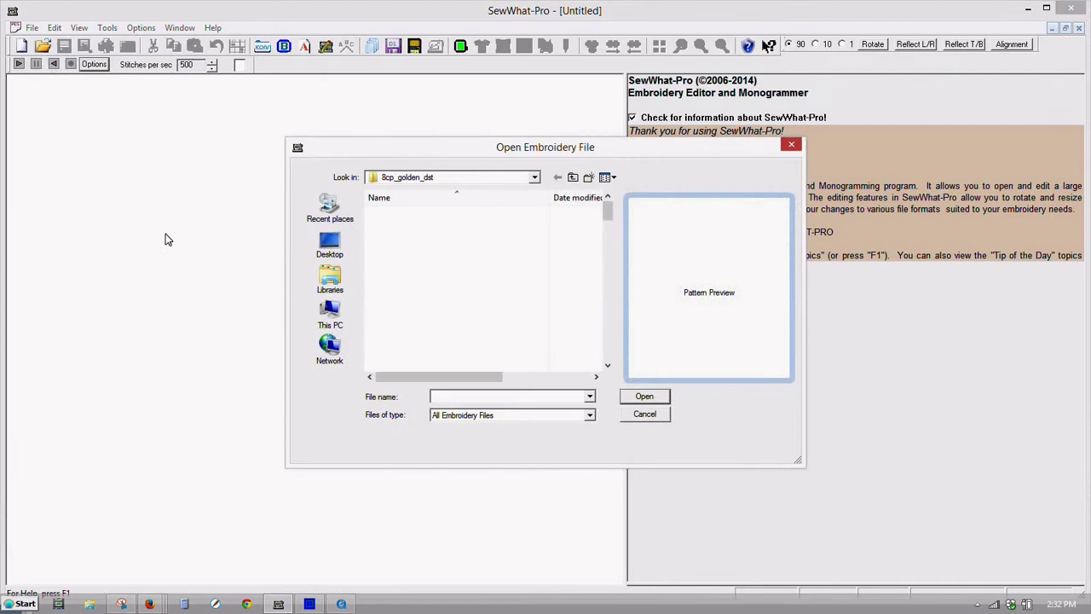
{"action": "left_click", "coordinate": [329, 278]}
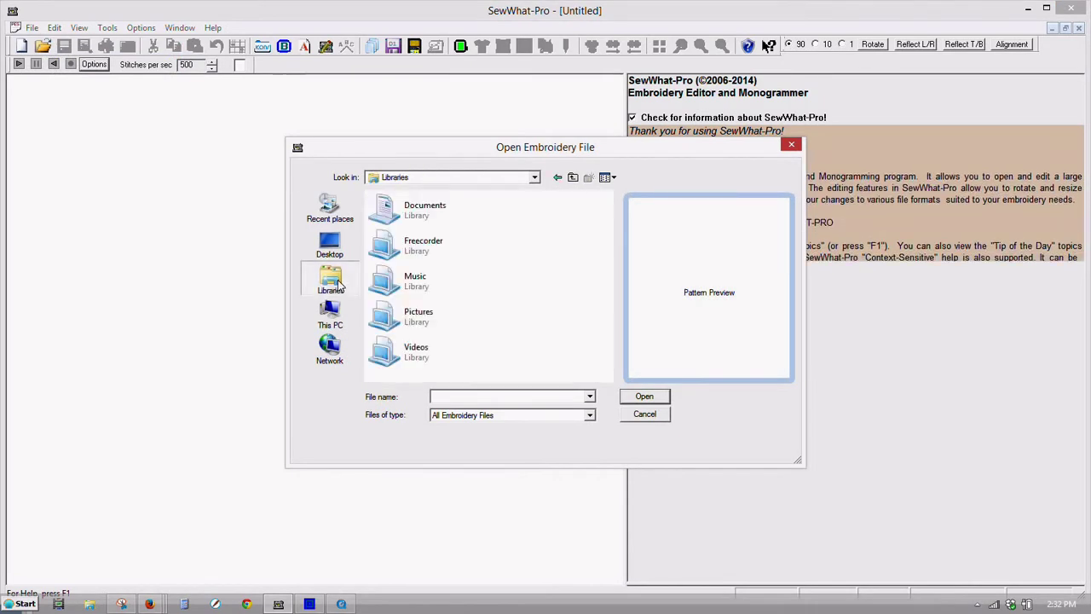
{"action": "double_click", "coordinate": [426, 217]}
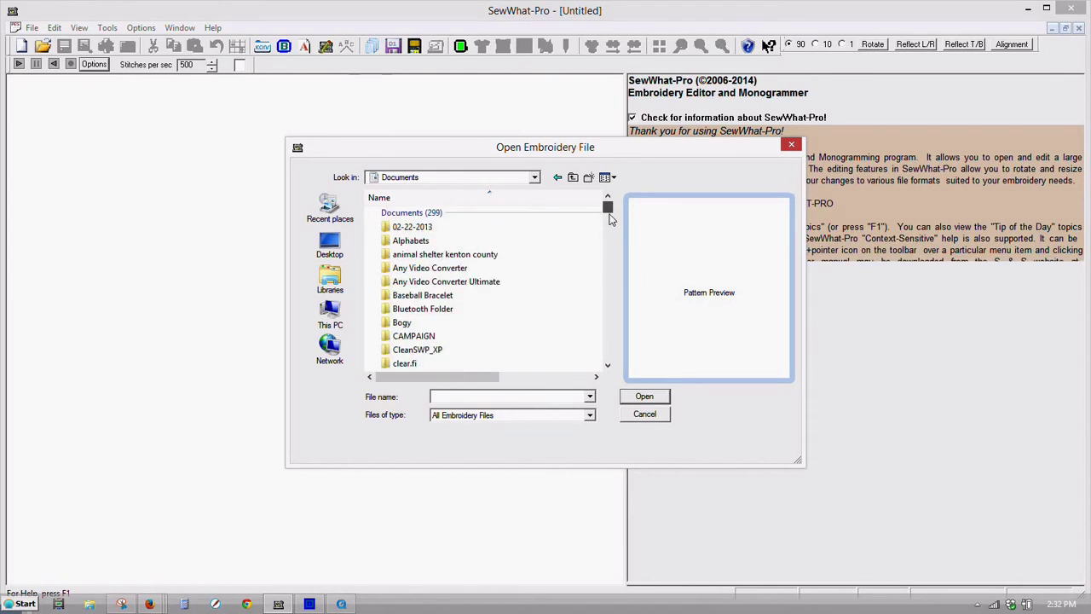
Go to the Temp folder and preview c9746.PES (3679 stitches, 3.66 x 3.86 in)
{"action": "scroll", "coordinate": [609, 219], "scroll_direction": "down", "scroll_amount": 15}
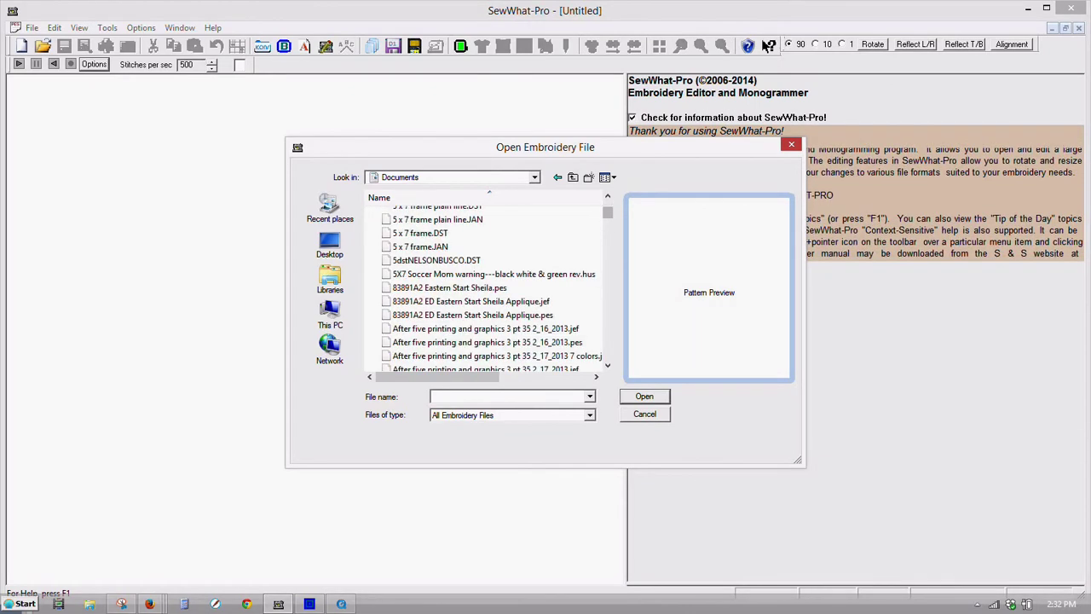
{"action": "scroll", "coordinate": [609, 214], "scroll_direction": "up", "scroll_amount": 15}
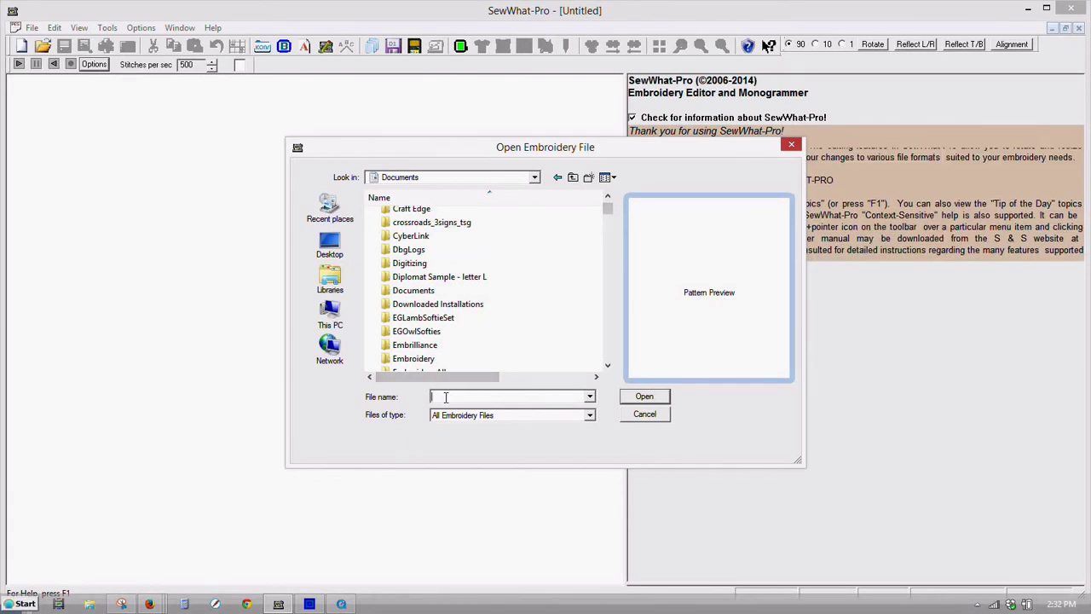
{"action": "type", "text": "temp"}
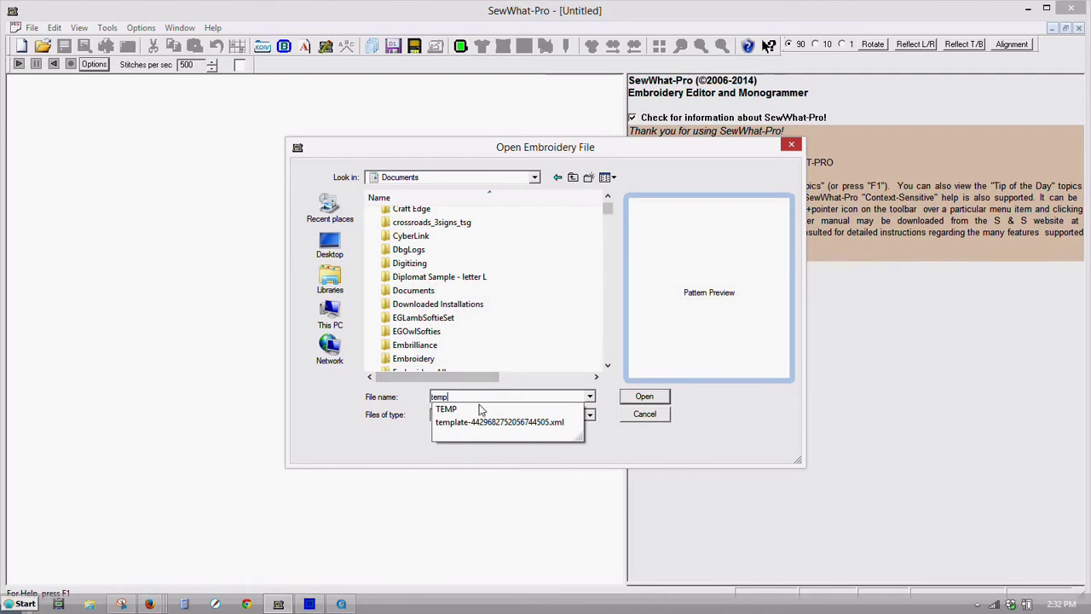
{"action": "left_click", "coordinate": [473, 410]}
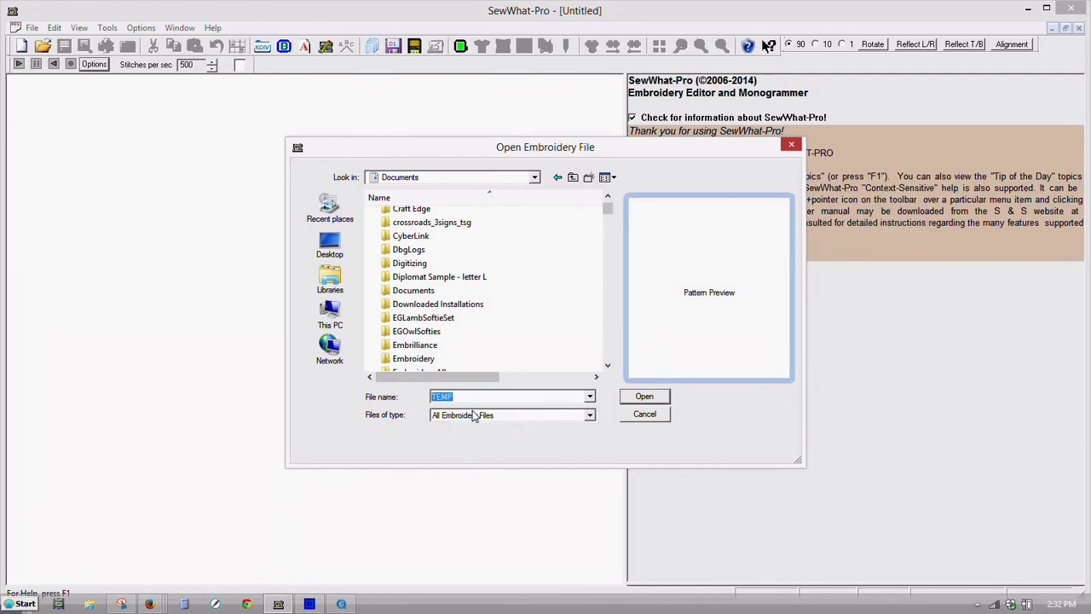
{"action": "scroll", "coordinate": [608, 219], "scroll_direction": "down", "scroll_amount": 2}
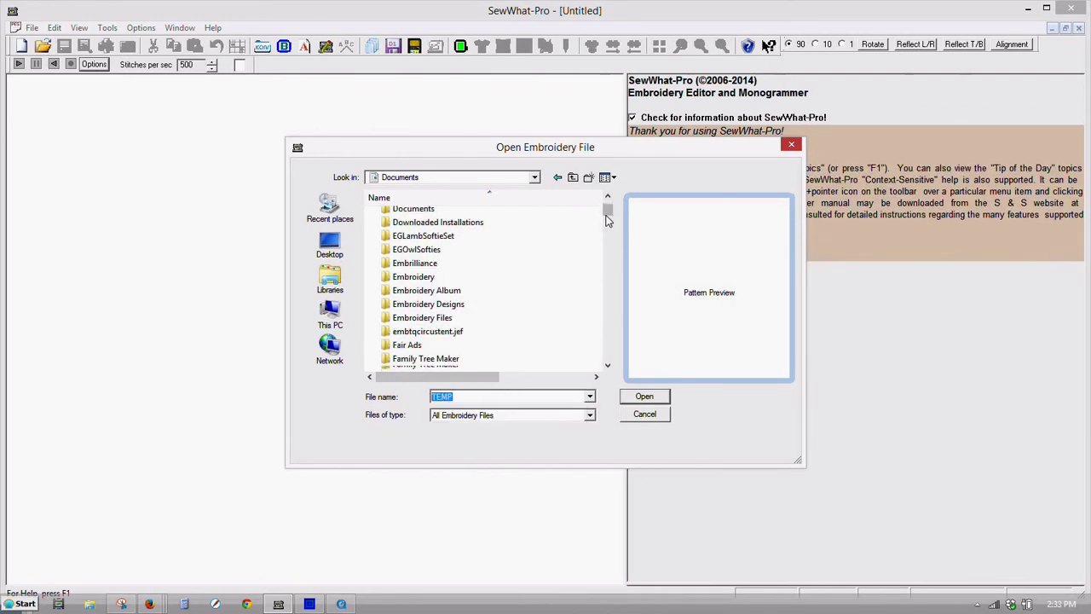
{"action": "scroll", "coordinate": [607, 219], "scroll_direction": "down", "scroll_amount": 15}
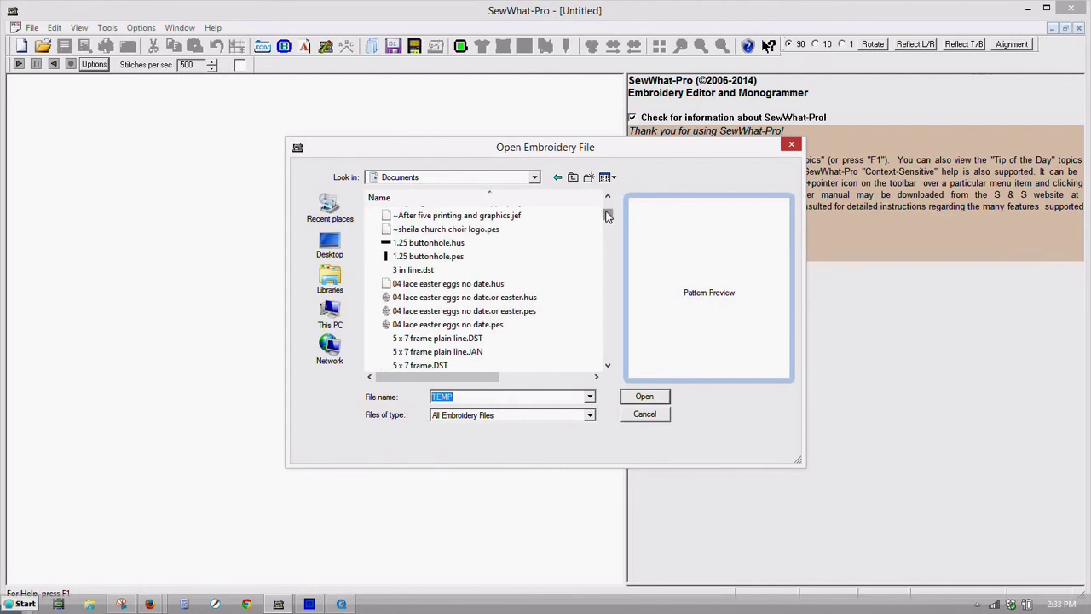
{"action": "left_click", "coordinate": [607, 196]}
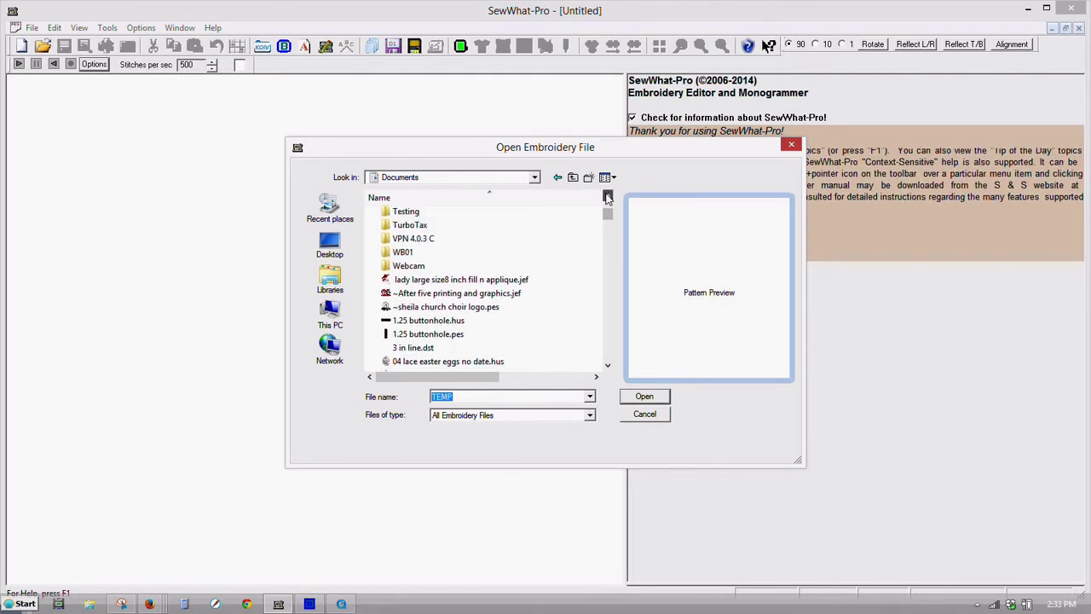
{"action": "left_click", "coordinate": [608, 196]}
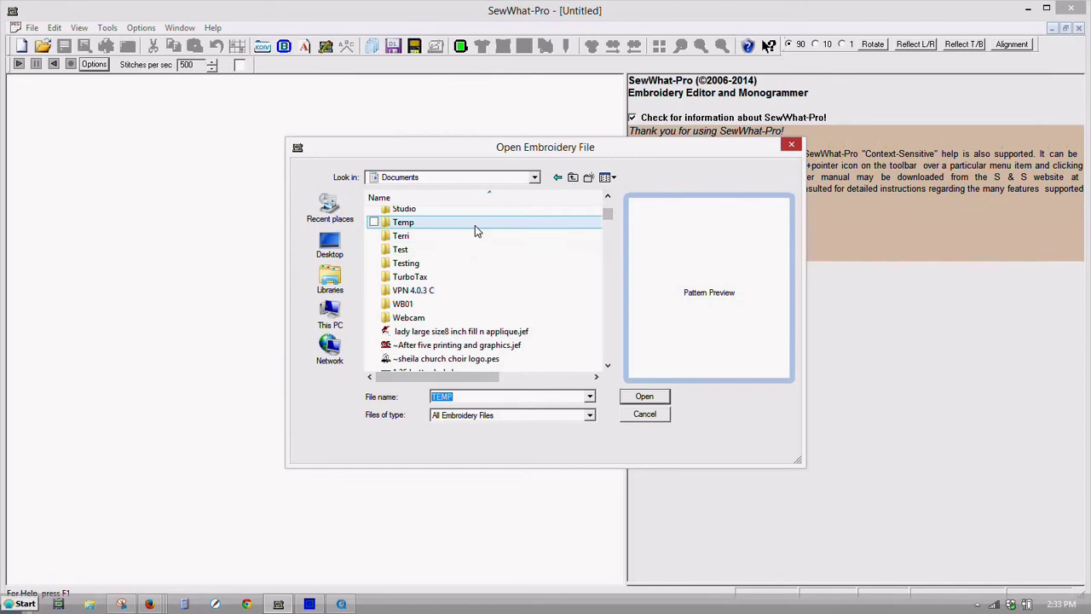
{"action": "double_click", "coordinate": [474, 225]}
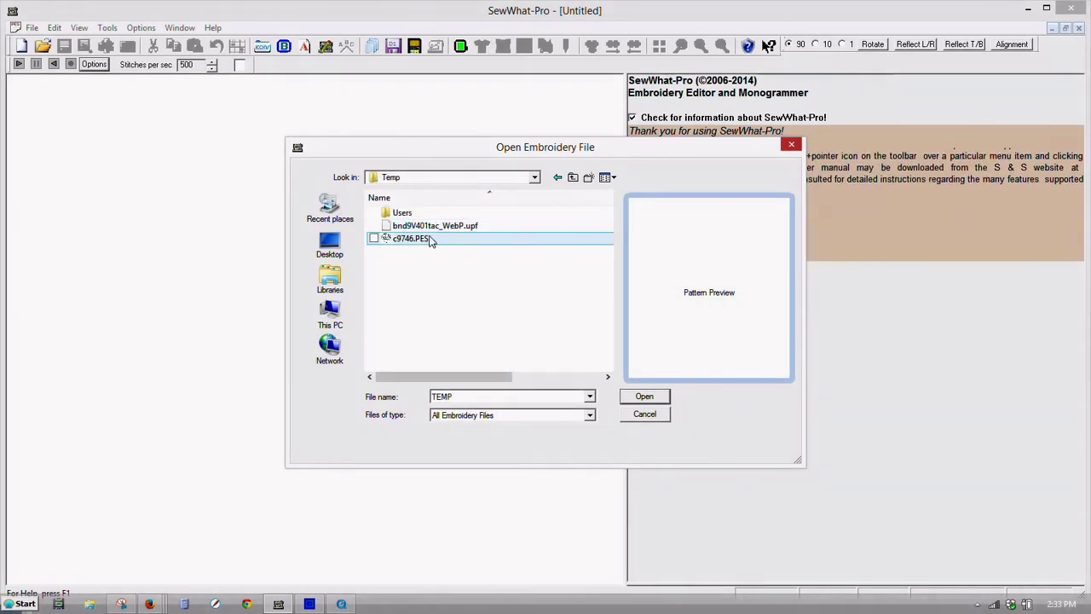
{"action": "left_click", "coordinate": [426, 243]}
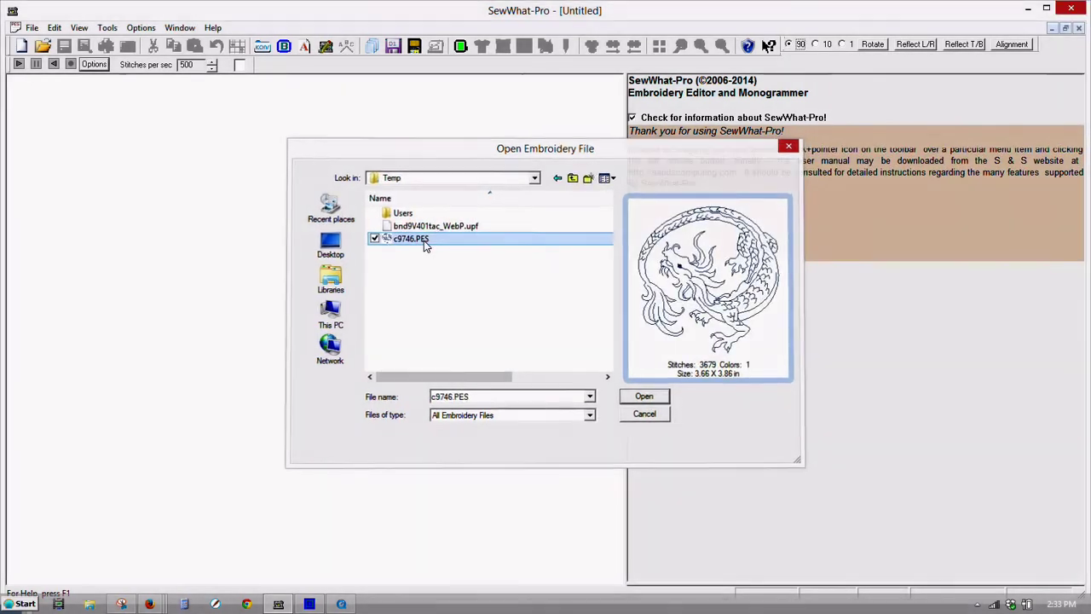
Open c9746.PES and list the design's saved color files in the Color File (read) dropdown
{"action": "double_click", "coordinate": [424, 242]}
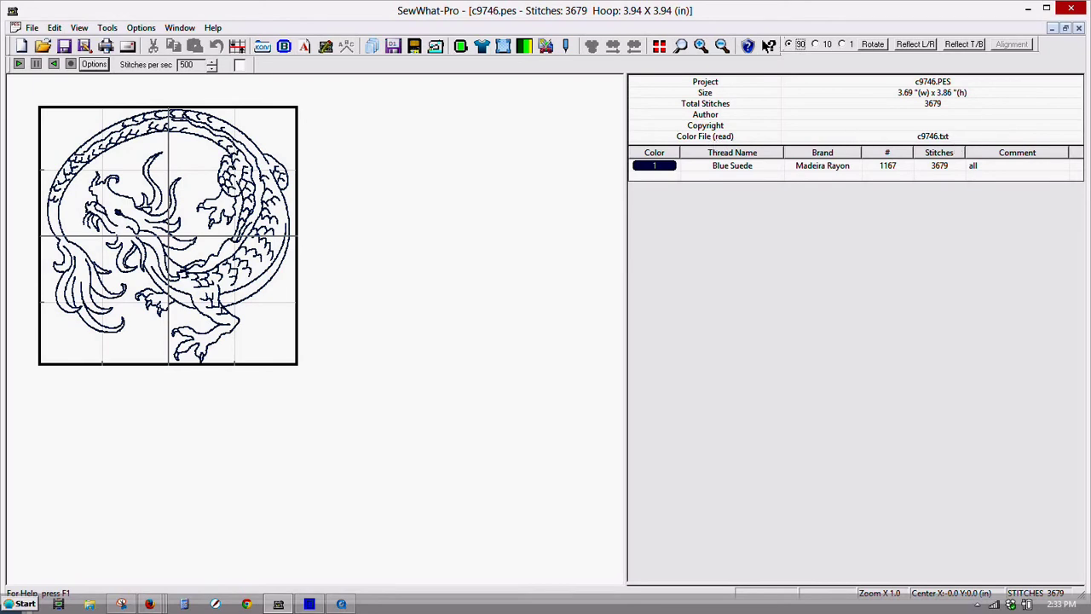
{"action": "left_click", "coordinate": [956, 142]}
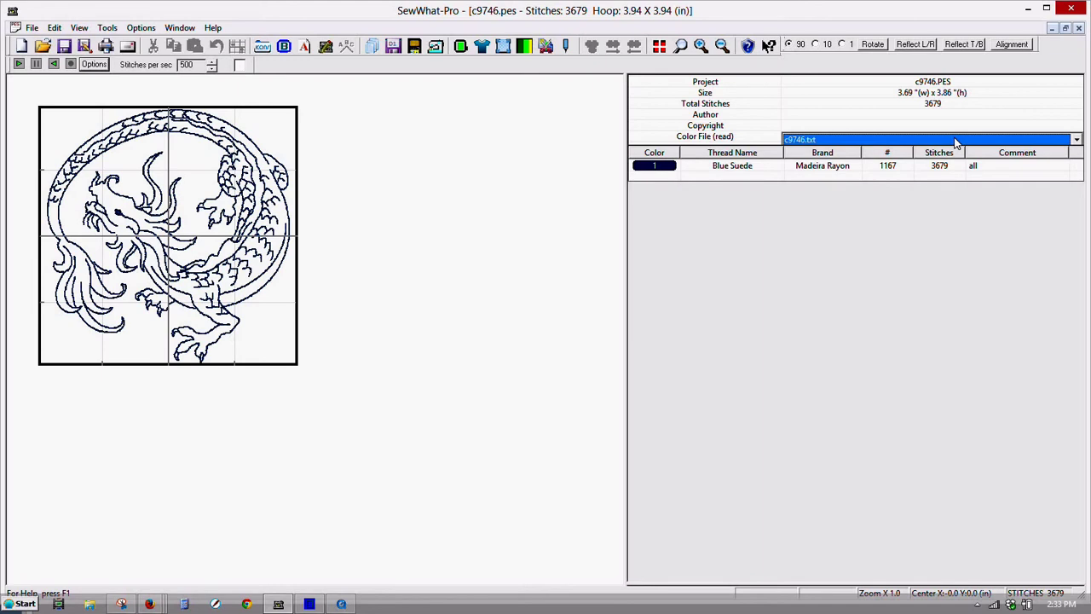
{"action": "left_click", "coordinate": [1076, 140]}
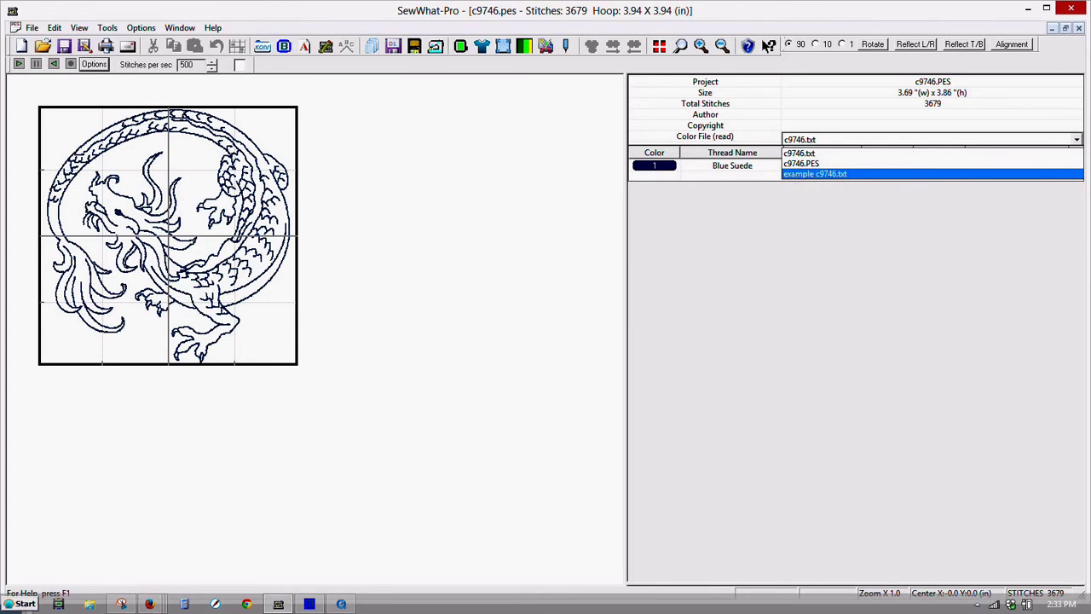
Apply example c9746.txt and change the dragon's thread to Cerise, Madeira Rayon #1154
{"action": "left_click", "coordinate": [796, 174]}
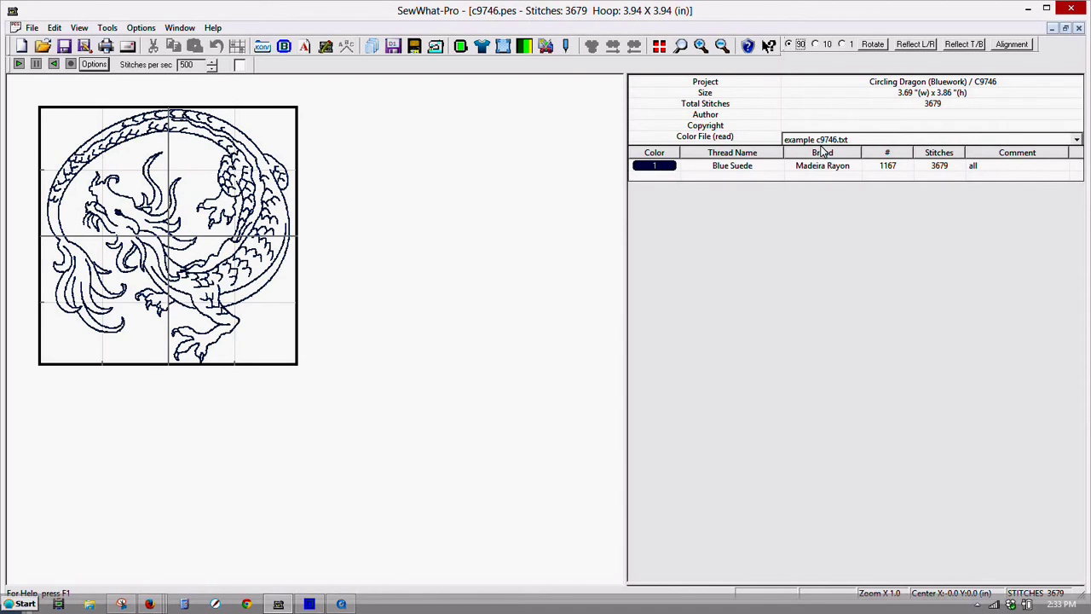
{"action": "left_click", "coordinate": [654, 166]}
{"action": "double_click", "coordinate": [654, 167]}
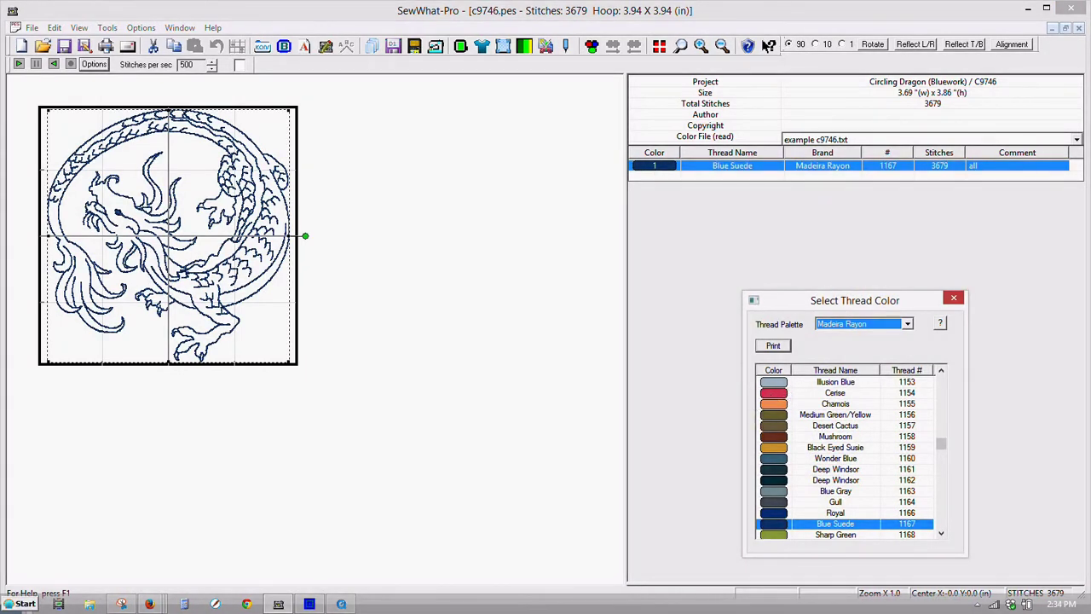
{"action": "left_click", "coordinate": [772, 394]}
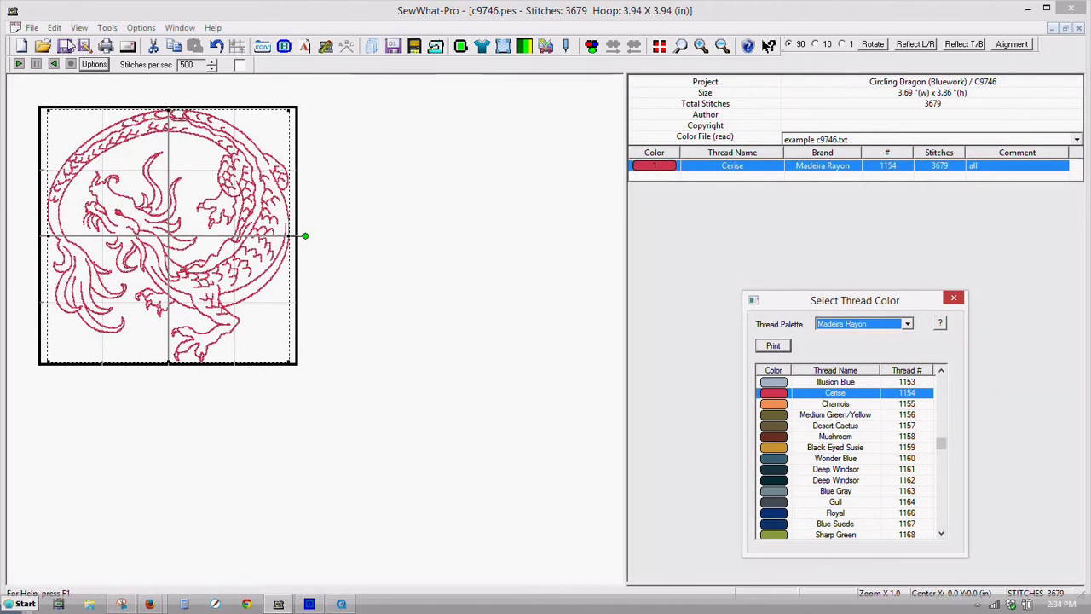
Save the red dragon as 'c9746 red.pes' in the Temp folder
{"action": "left_click", "coordinate": [32, 27]}
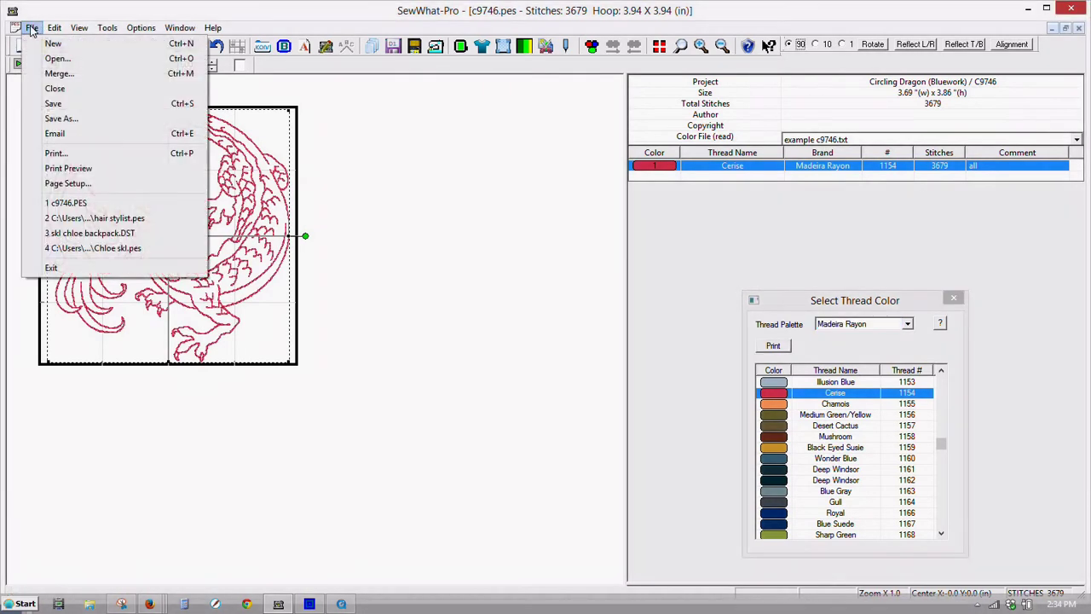
{"action": "left_click", "coordinate": [61, 119]}
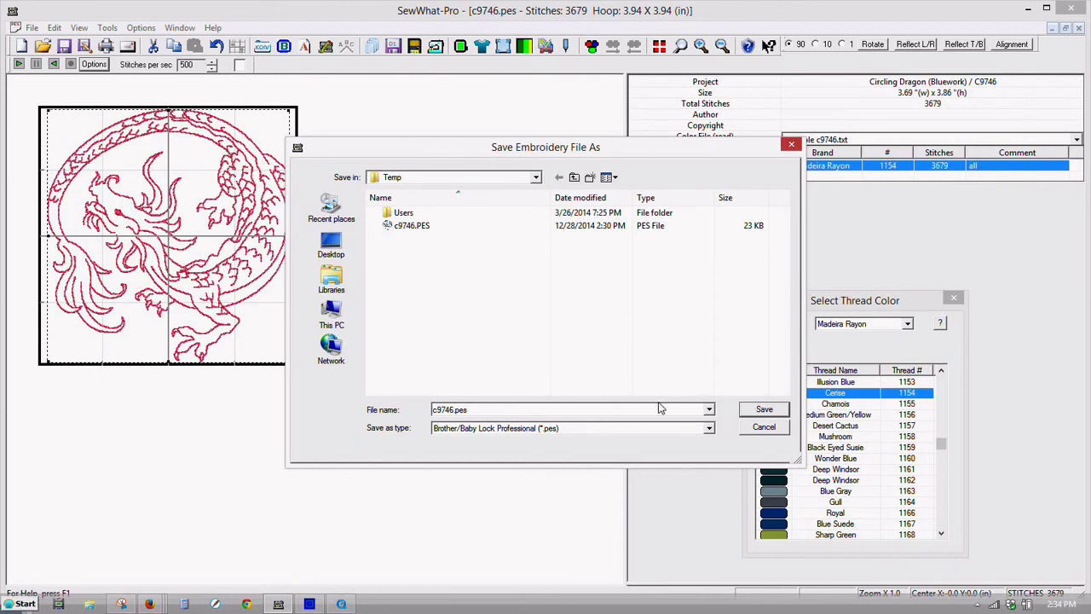
{"action": "double_click", "coordinate": [616, 412]}
{"action": "left_click", "coordinate": [616, 412]}
{"action": "key", "text": "BackSpace"}
{"action": "key", "text": "BackSpace"}
{"action": "key", "text": "BackSpace"}
{"action": "key", "text": "BackSpace"}
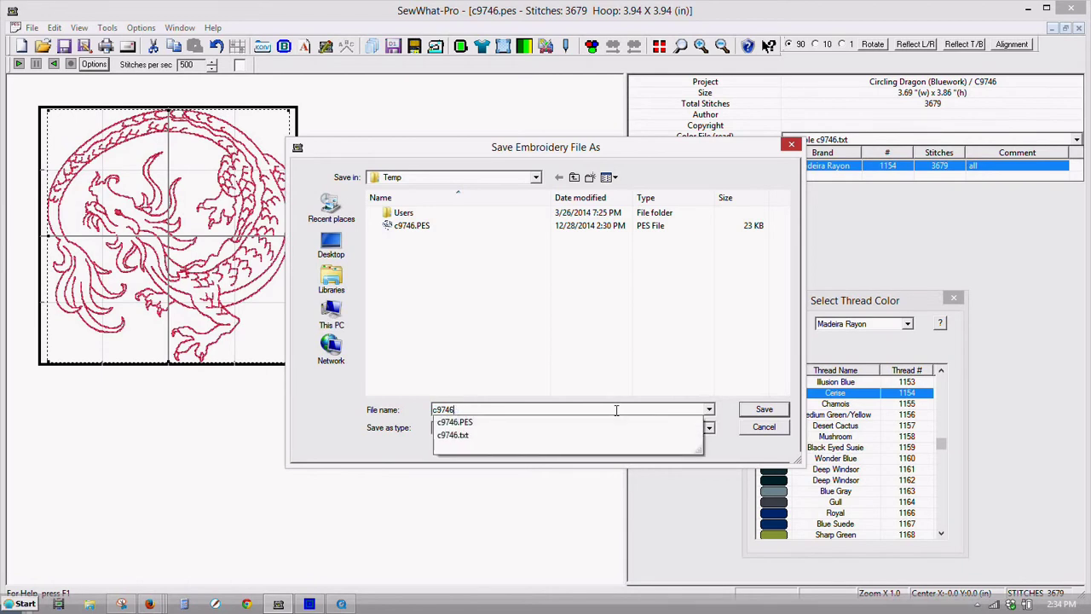
{"action": "key", "text": "Escape"}
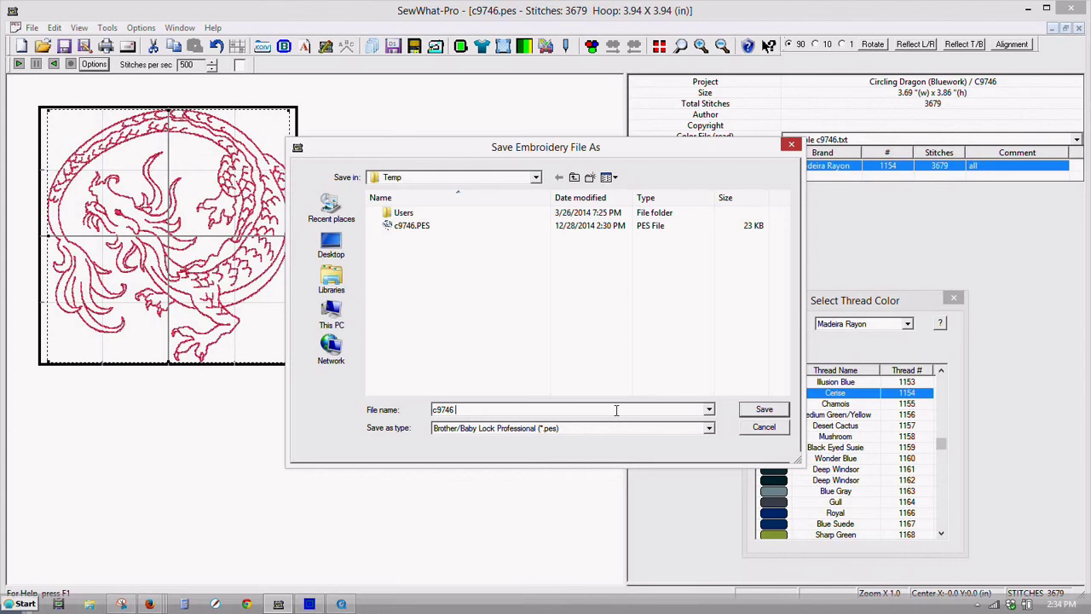
{"action": "type", "text": "red"}
{"action": "left_click", "coordinate": [763, 410]}
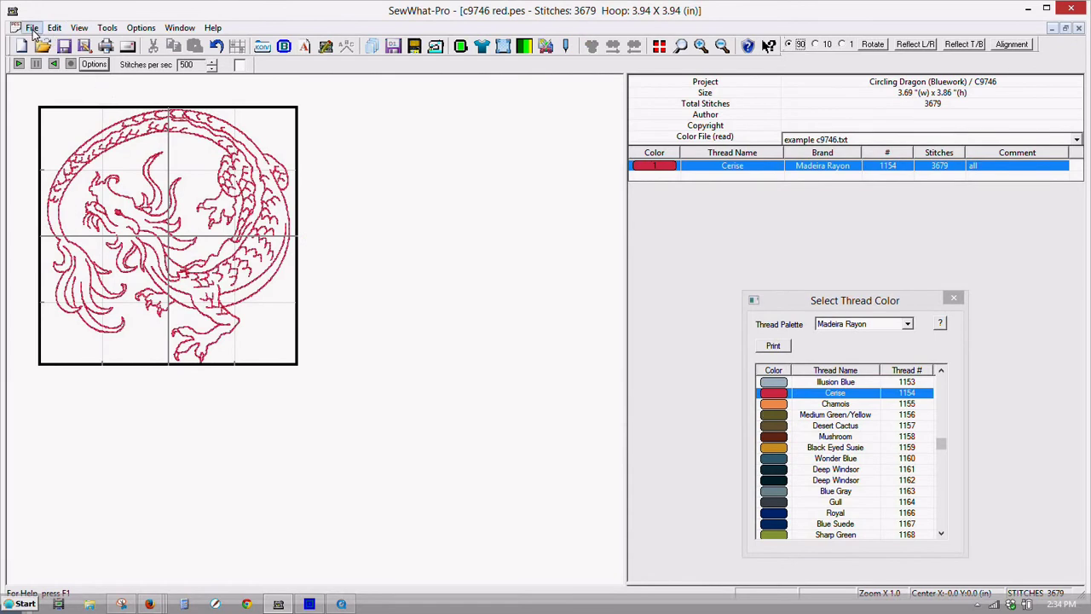
Close c9746 red.pes and reopen the original c9746.PES from the recent files list
{"action": "left_click", "coordinate": [32, 28]}
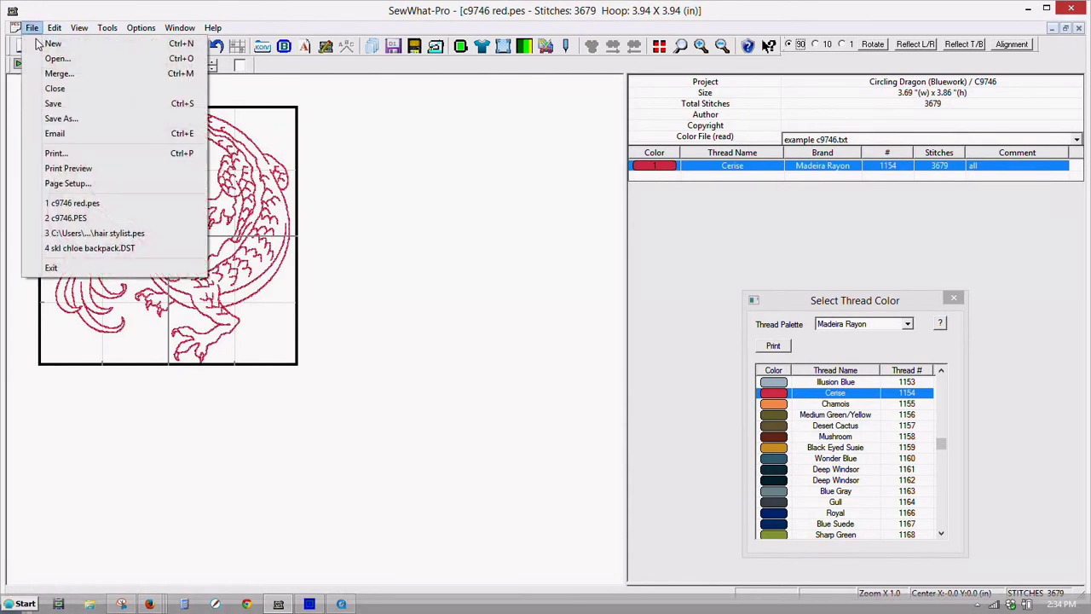
{"action": "left_click", "coordinate": [55, 89]}
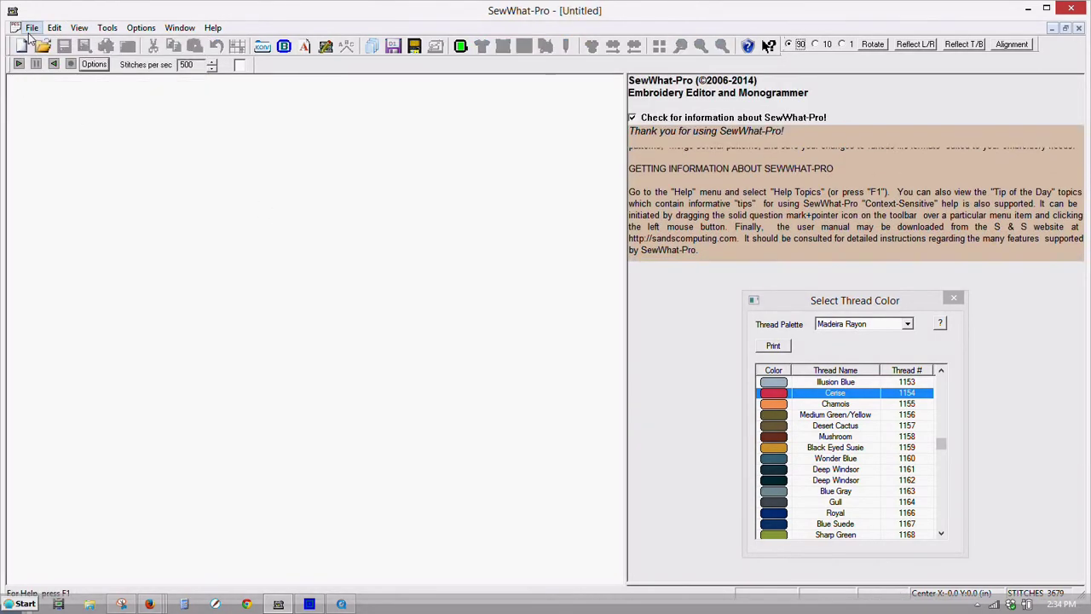
{"action": "left_click", "coordinate": [32, 27]}
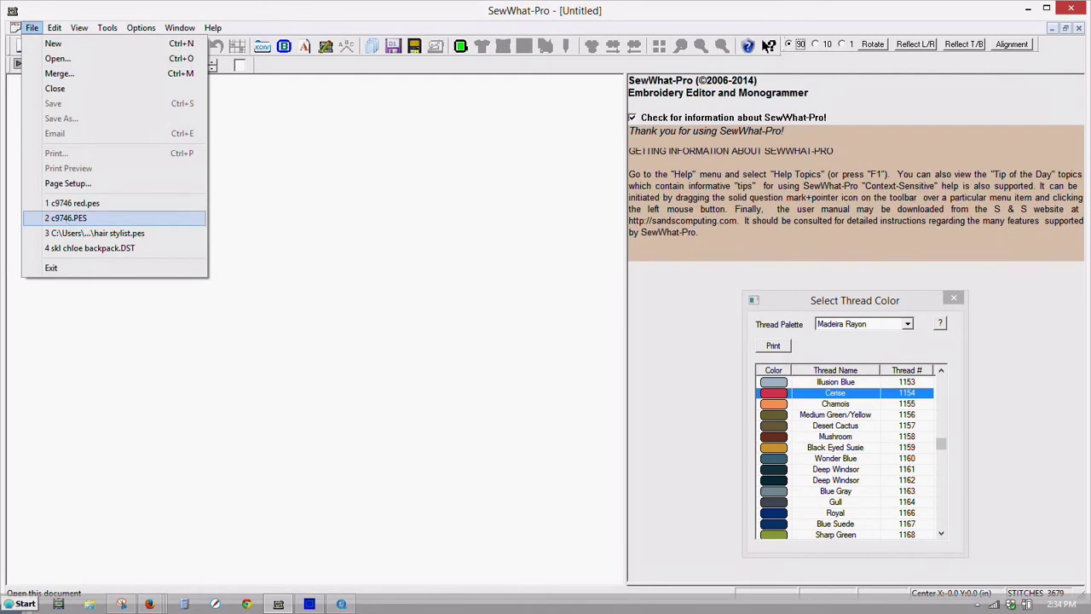
{"action": "left_click", "coordinate": [68, 219]}
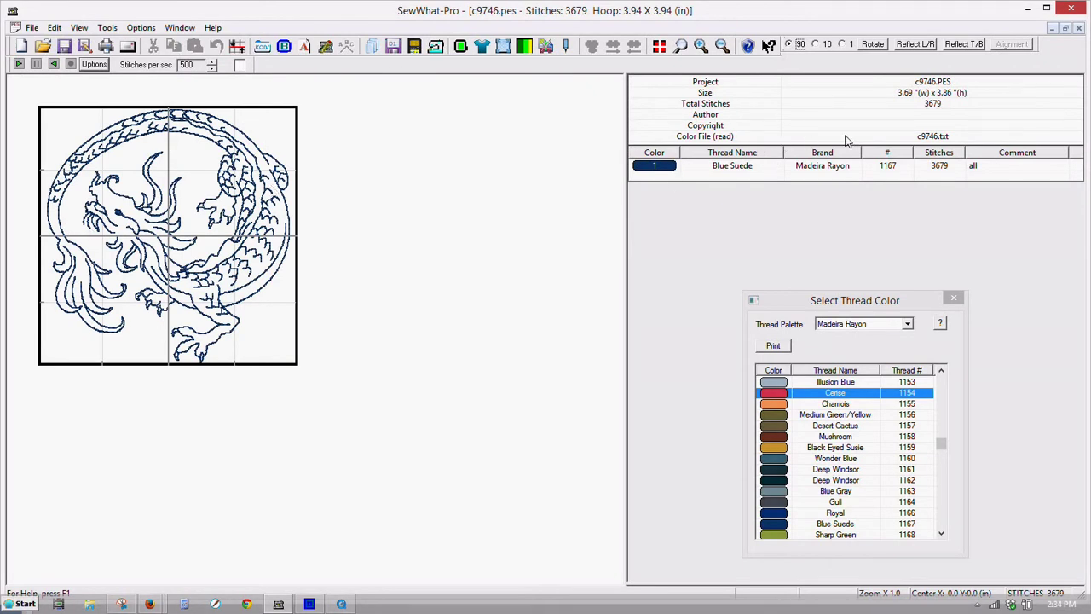
Apply the c9746 red.txt color file, then switch to example c9746.txt
{"action": "left_click", "coordinate": [963, 140]}
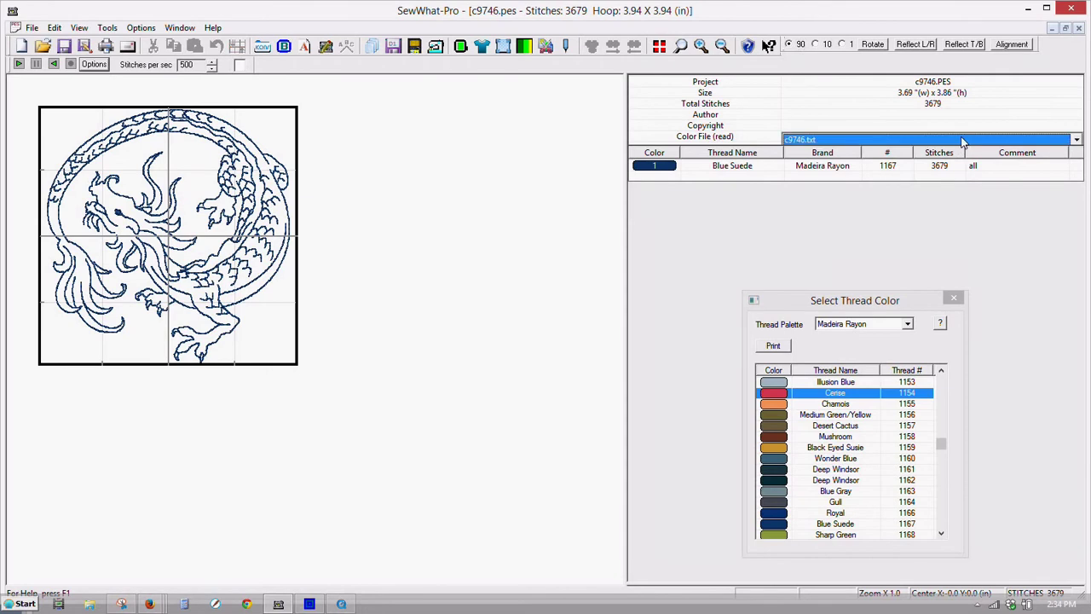
{"action": "left_click", "coordinate": [1077, 140]}
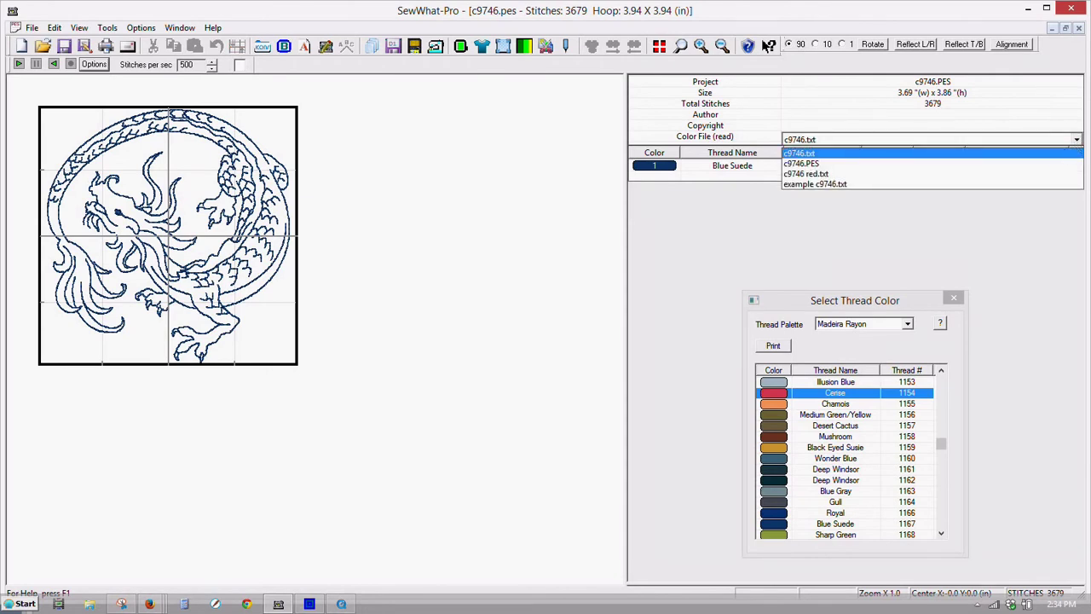
{"action": "left_click", "coordinate": [853, 175]}
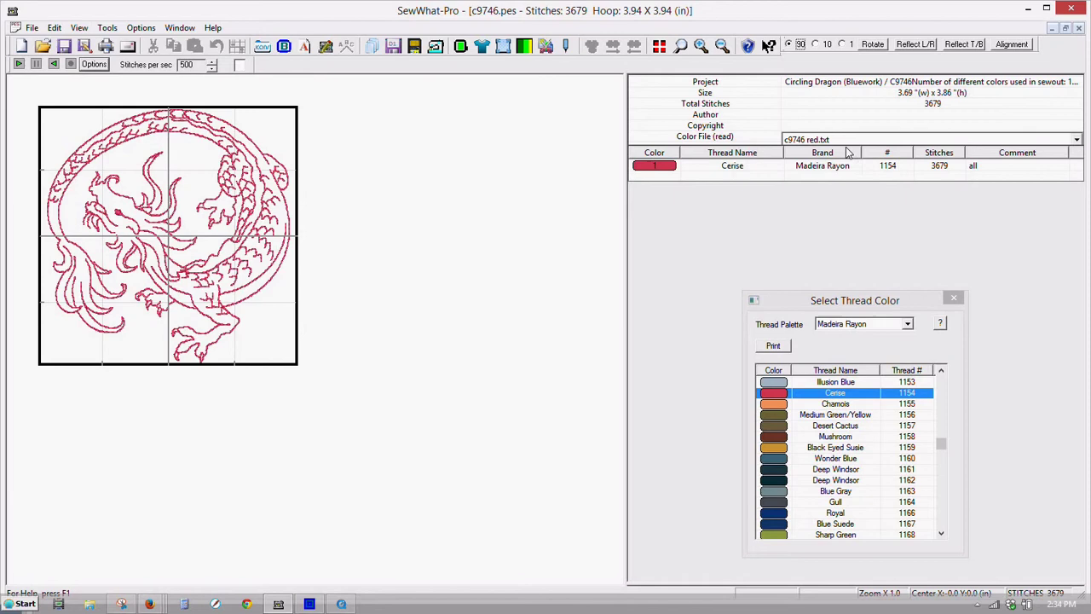
{"action": "left_click", "coordinate": [846, 140]}
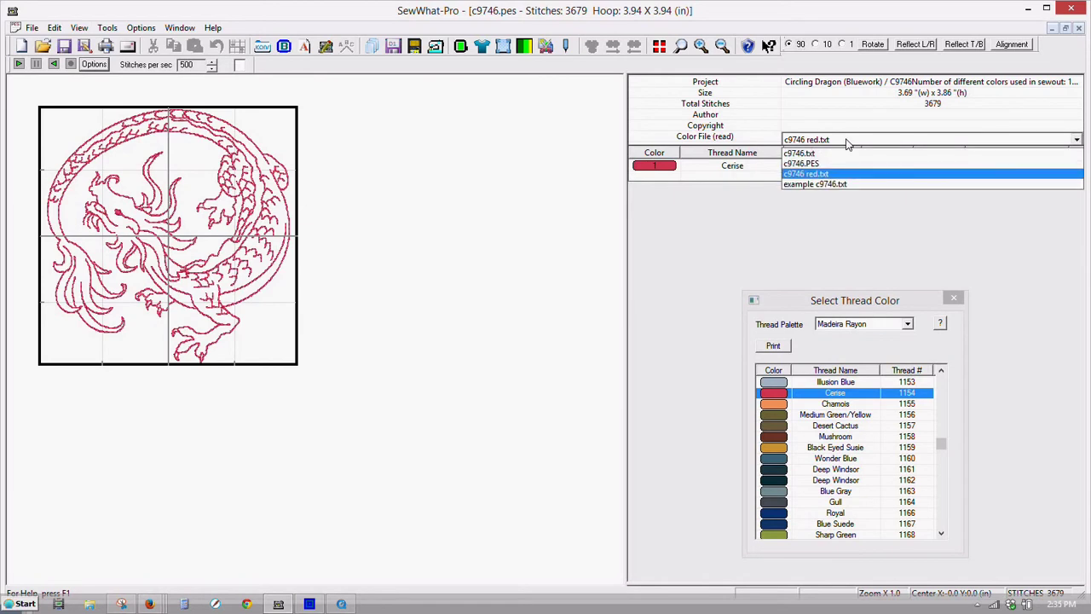
{"action": "left_click", "coordinate": [847, 140]}
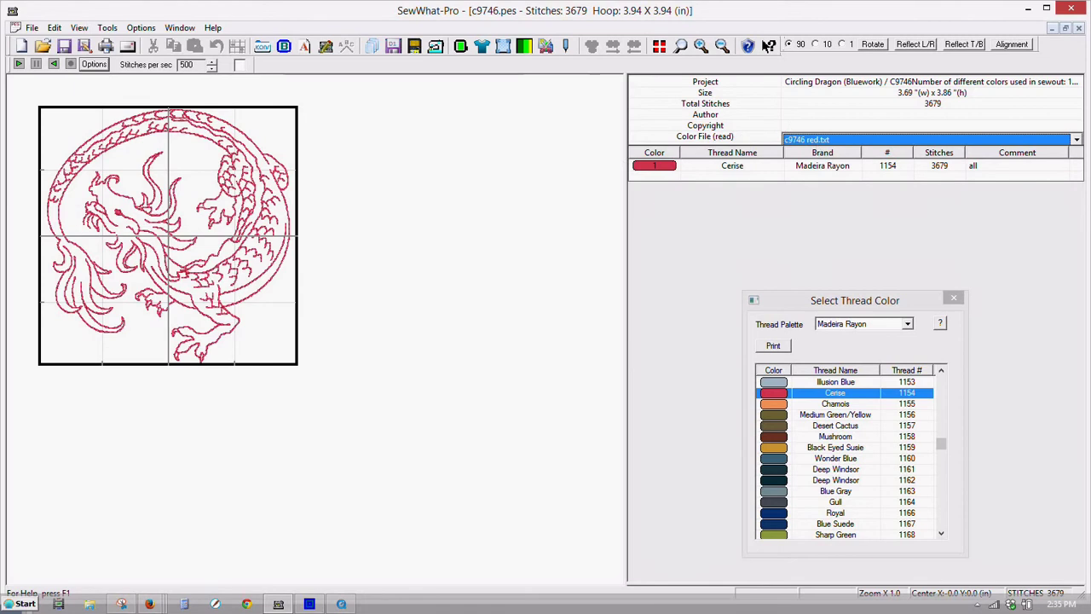
{"action": "left_click", "coordinate": [818, 143]}
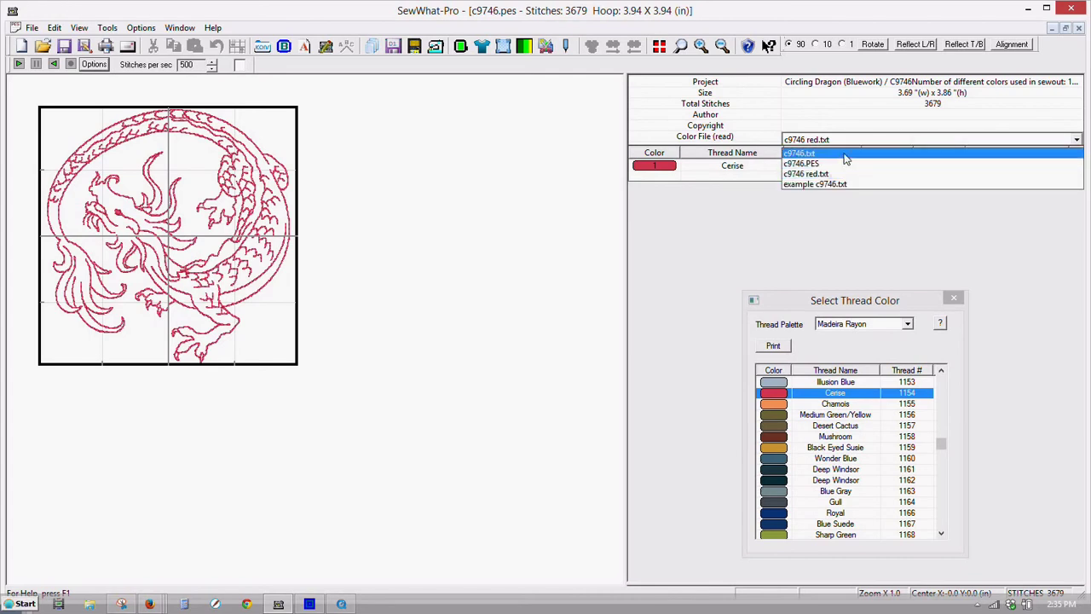
{"action": "left_click", "coordinate": [857, 184]}
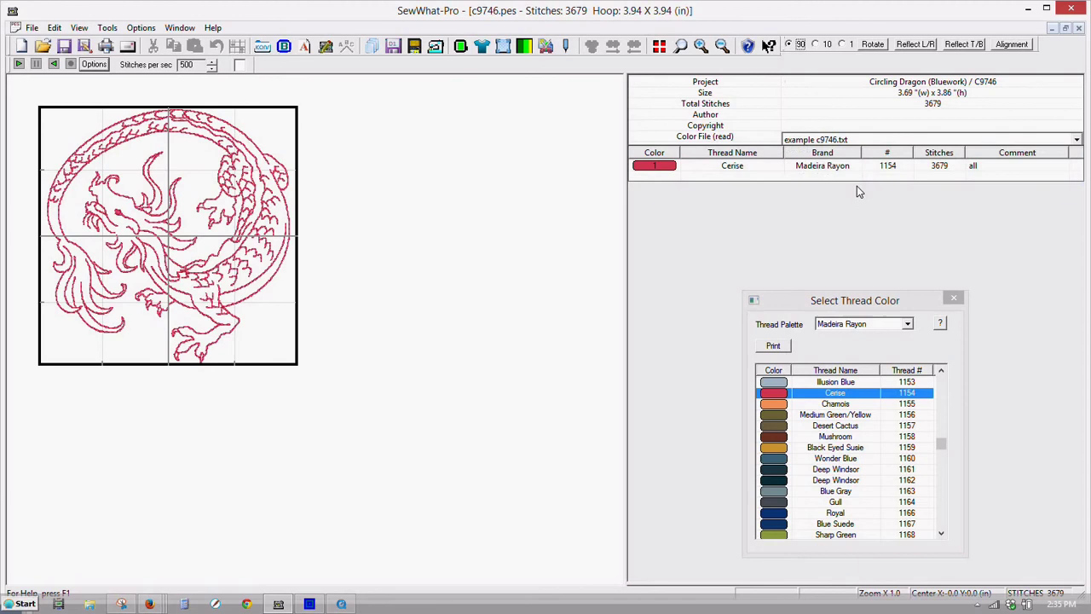